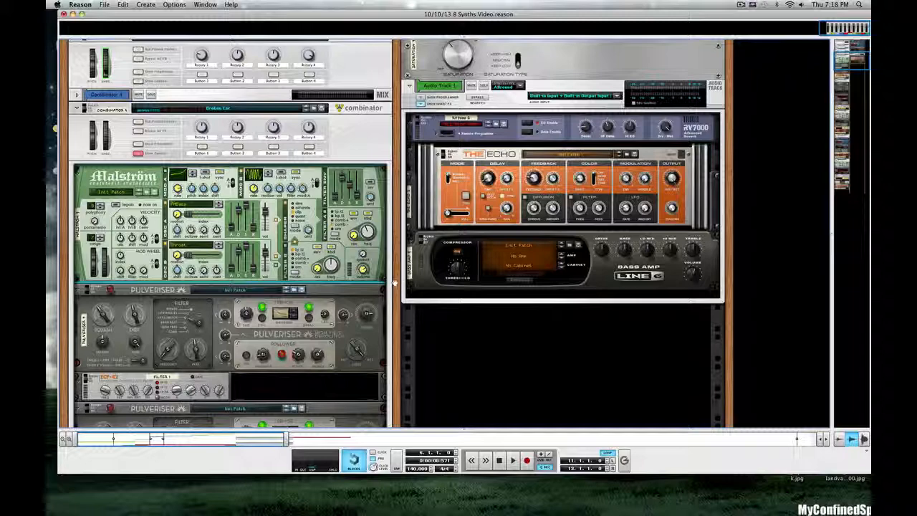
{"action": "scroll", "coordinate": [238, 270], "scroll_direction": "down", "scroll_amount": 6}
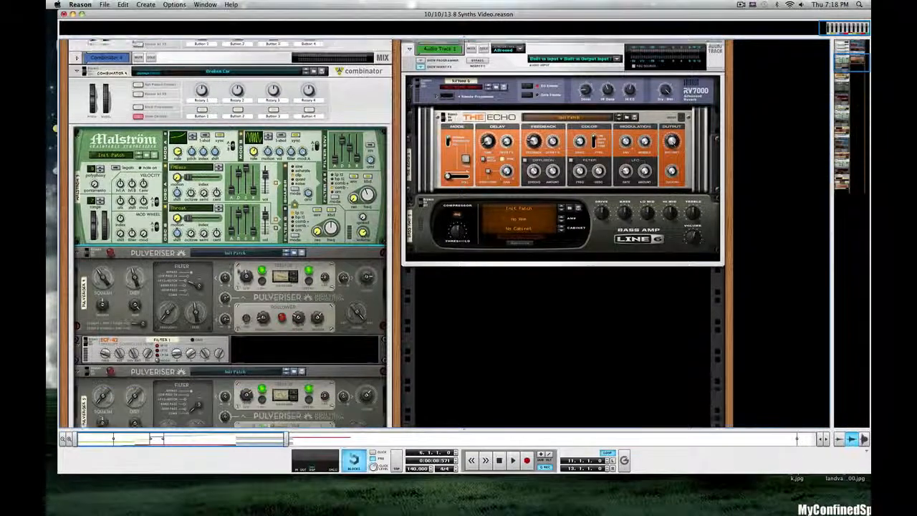
{"action": "scroll", "coordinate": [239, 270], "scroll_direction": "down", "scroll_amount": 4}
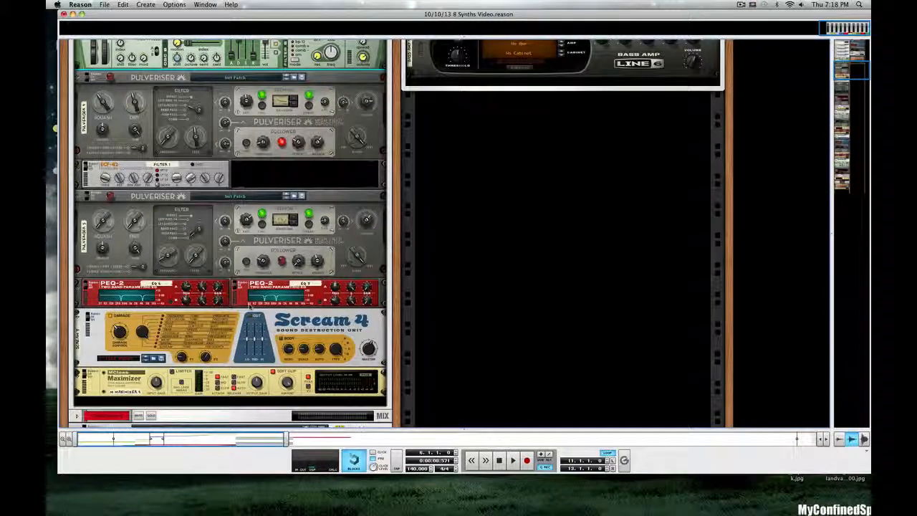
{"action": "scroll", "coordinate": [250, 305], "scroll_direction": "up", "scroll_amount": 5}
{"action": "scroll", "coordinate": [250, 306], "scroll_direction": "up", "scroll_amount": 5}
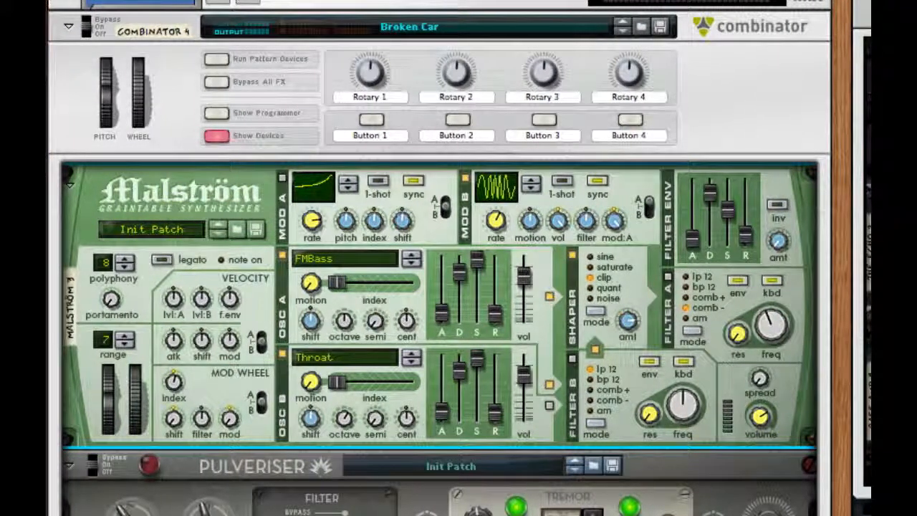
{"action": "key", "text": "space"}
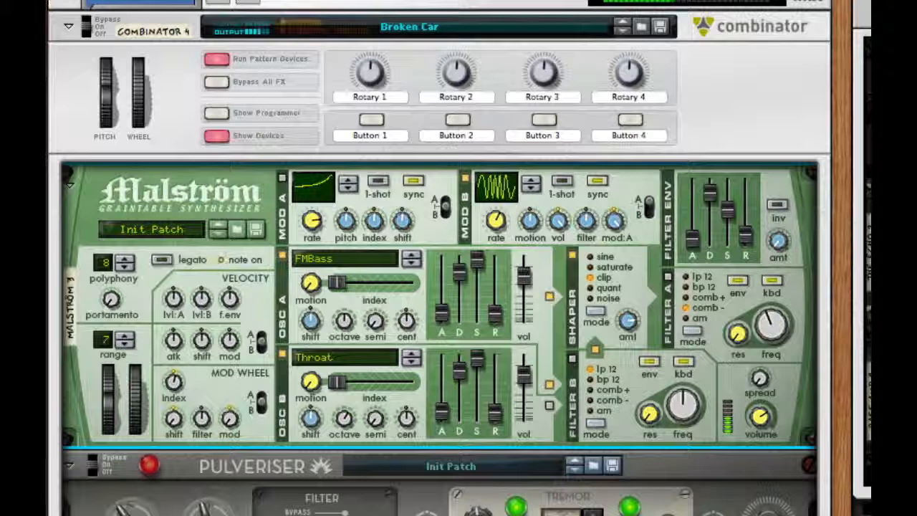
{"action": "key", "text": "space"}
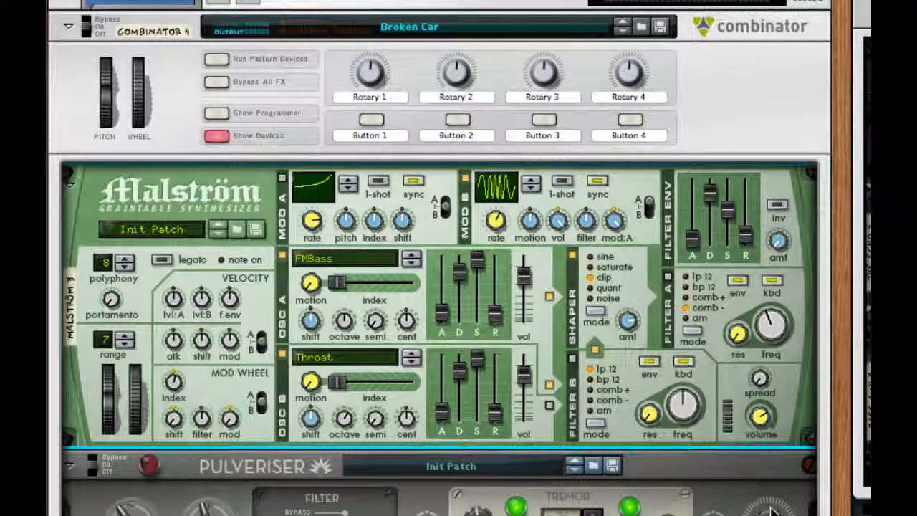
Go to a new empty rack and create a Combinator containing a Malström synthesizer
{"action": "left_click", "coordinate": [730, 494]}
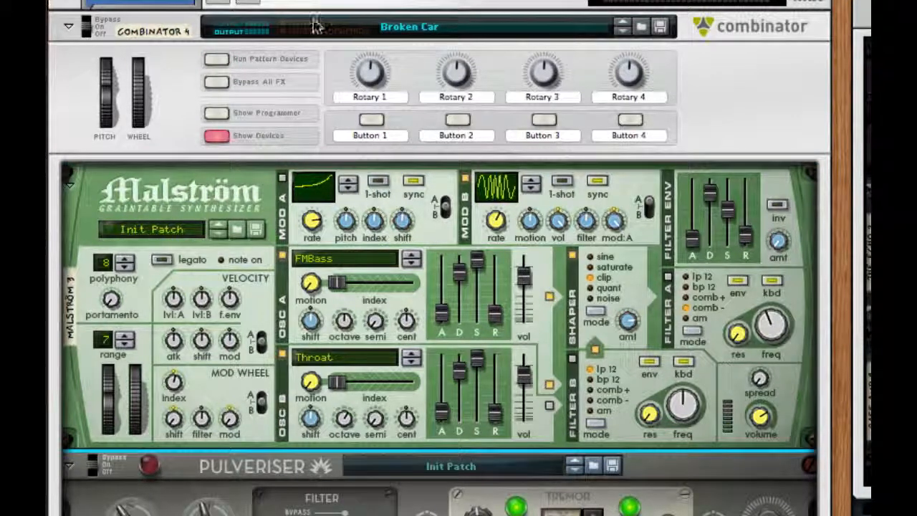
{"action": "left_click", "coordinate": [247, 3]}
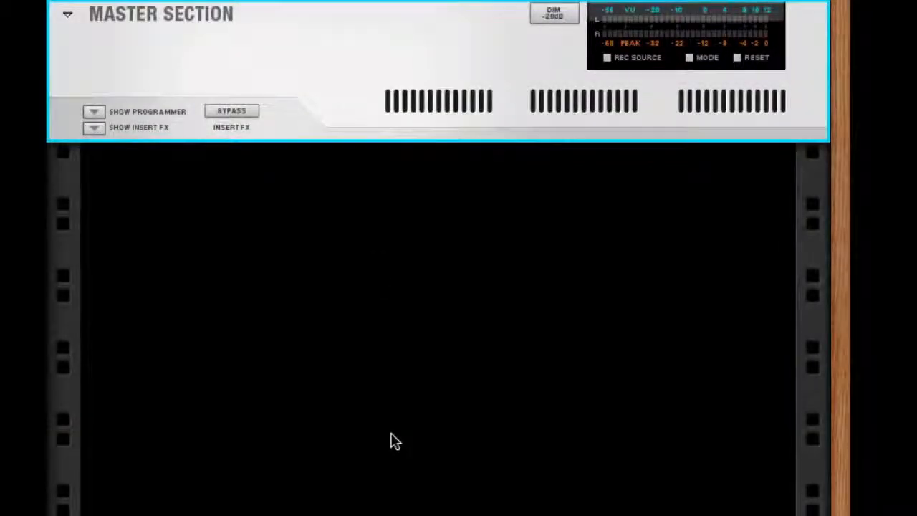
{"action": "right_click", "coordinate": [391, 434]}
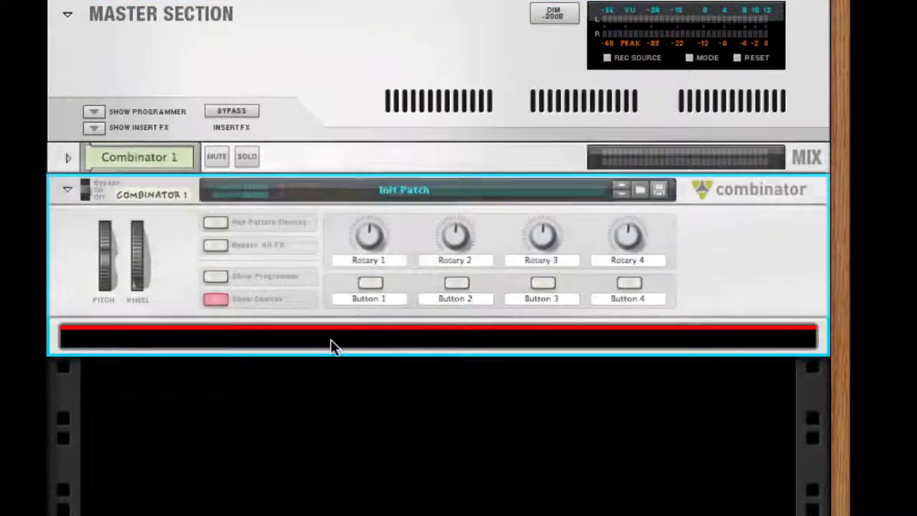
{"action": "right_click", "coordinate": [333, 339]}
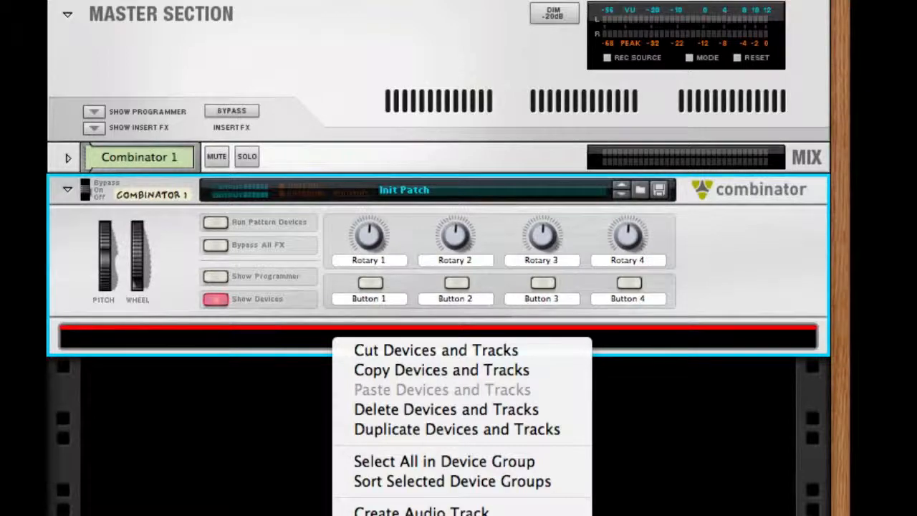
{"action": "left_click", "coordinate": [401, 515]}
{"action": "right_click", "coordinate": [254, 207]}
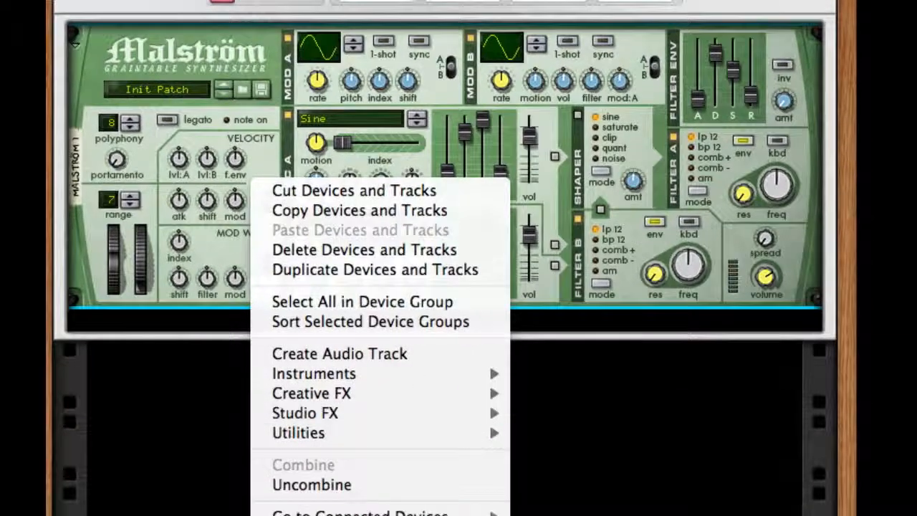
{"action": "left_click", "coordinate": [260, 5]}
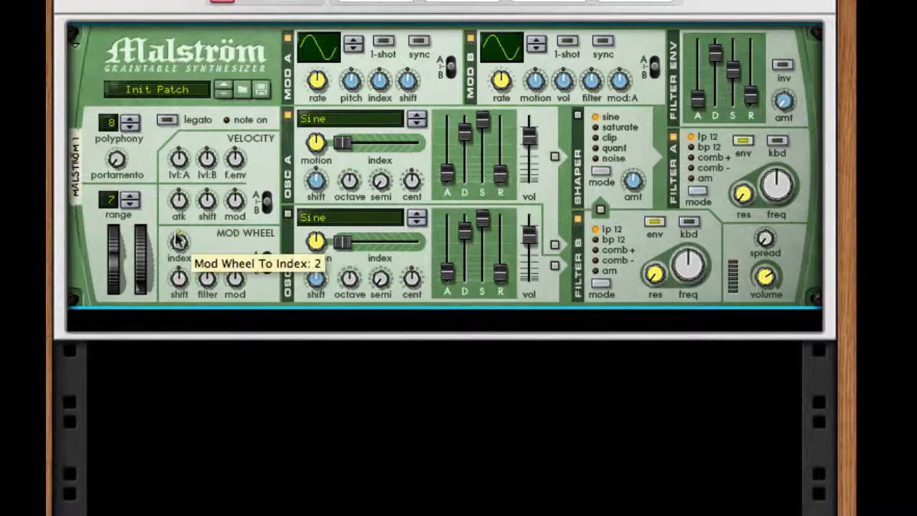
Adjust the Malström's mod wheel amounts for index, shift and mod
{"action": "left_click_drag", "start_coordinate": [178, 240], "coordinate": [180, 217]}
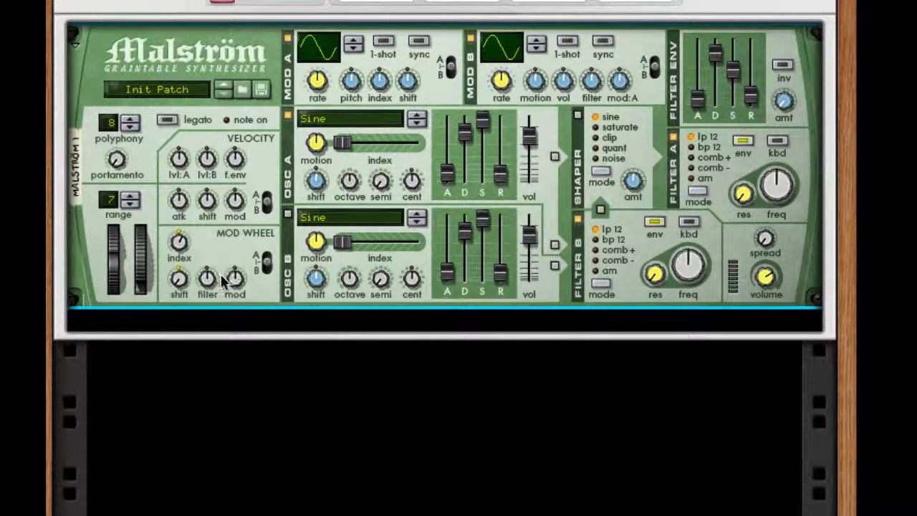
{"action": "left_click_drag", "start_coordinate": [235, 278], "coordinate": [235, 284]}
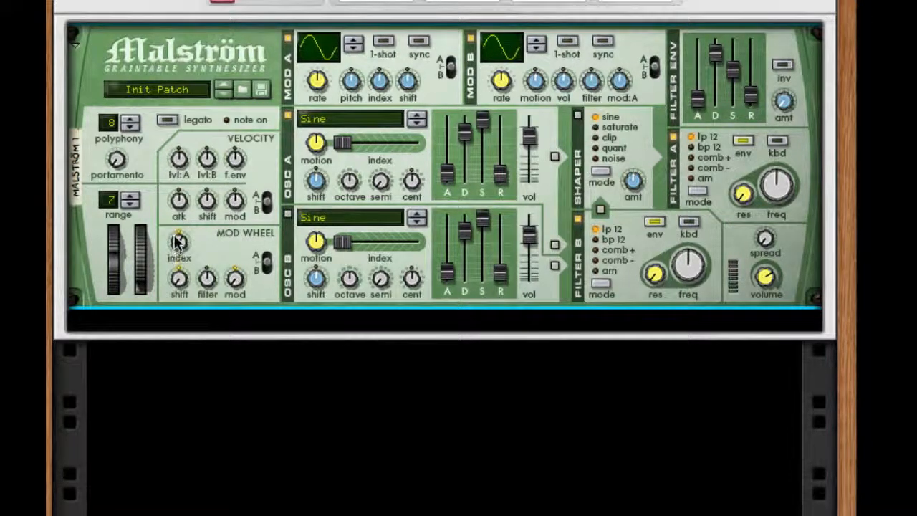
{"action": "mouse_move", "coordinate": [179, 242]}
Switch Modulator A off and give Modulator B a multi-cycle wave, tempo sync, a higher rate and a level amount of 63
{"action": "left_click", "coordinate": [288, 38]}
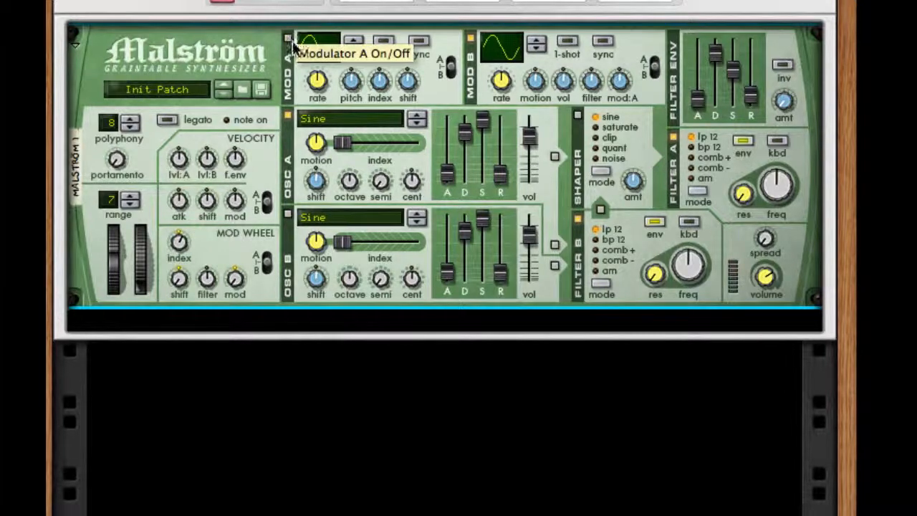
{"action": "left_click_drag", "start_coordinate": [499, 48], "coordinate": [487, 103]}
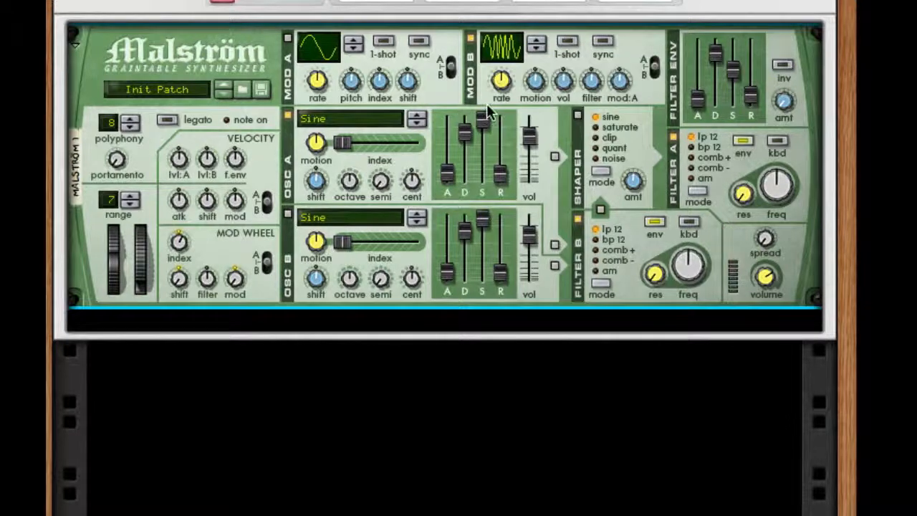
{"action": "left_click", "coordinate": [603, 43]}
{"action": "left_click_drag", "start_coordinate": [508, 80], "coordinate": [512, 63]}
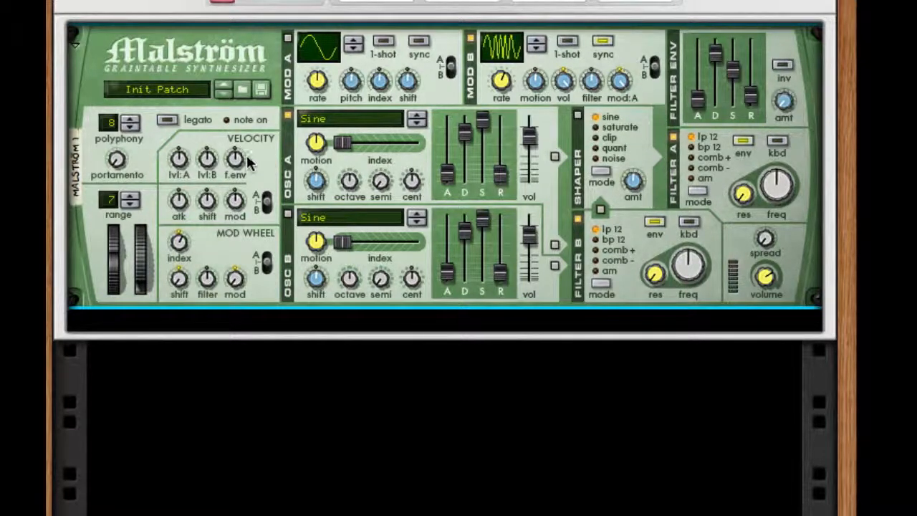
Set Oscillator A's graintable to FMBass
{"action": "left_click", "coordinate": [323, 118]}
{"action": "scroll", "coordinate": [322, 118], "scroll_direction": "up", "scroll_amount": 10}
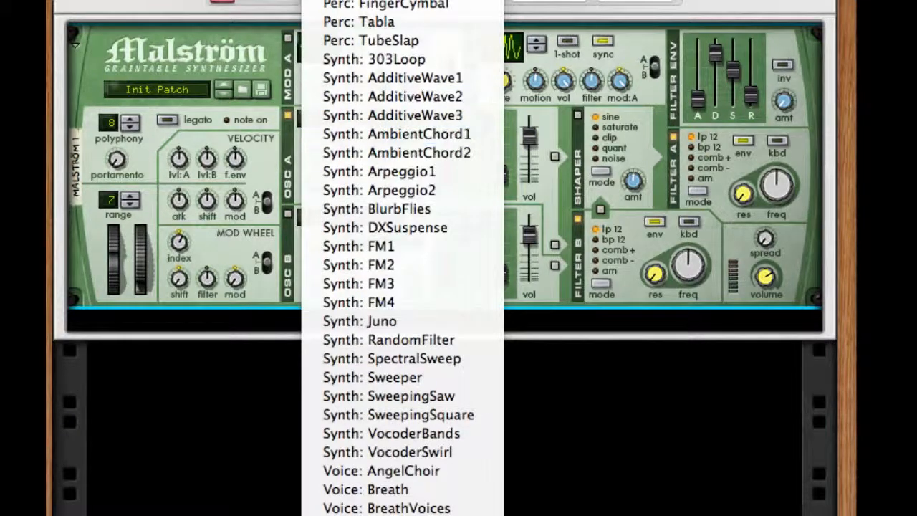
{"action": "left_click", "coordinate": [344, 1]}
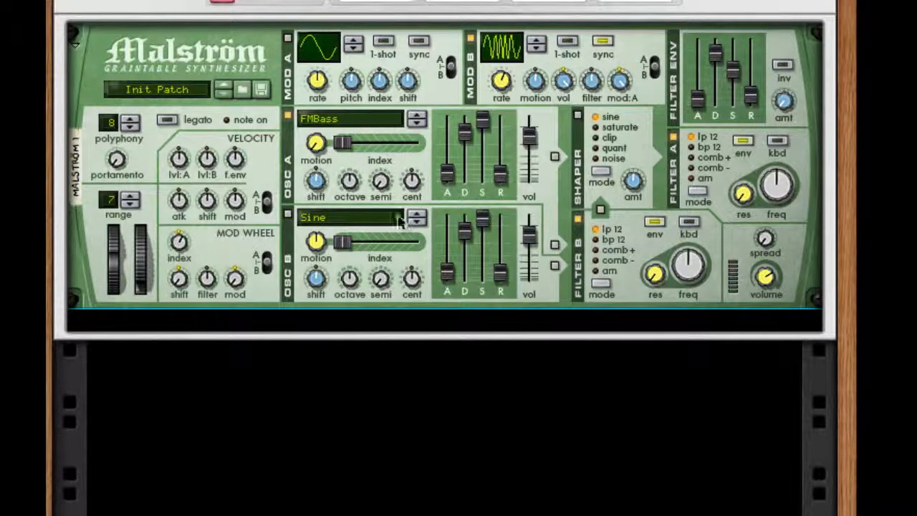
{"action": "left_click", "coordinate": [349, 157]}
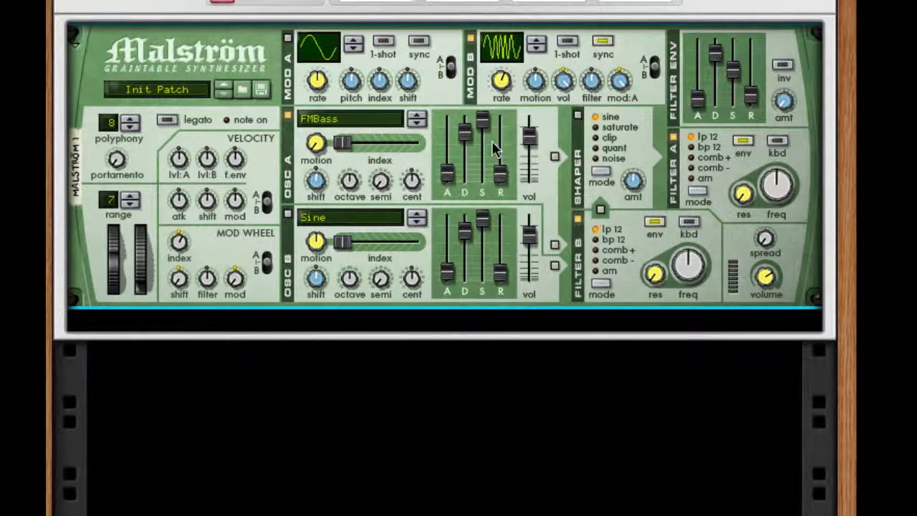
Turn on Oscillator B with the Voice: Throat graintable and raise its octave
{"action": "left_click", "coordinate": [287, 219]}
{"action": "left_click", "coordinate": [330, 215]}
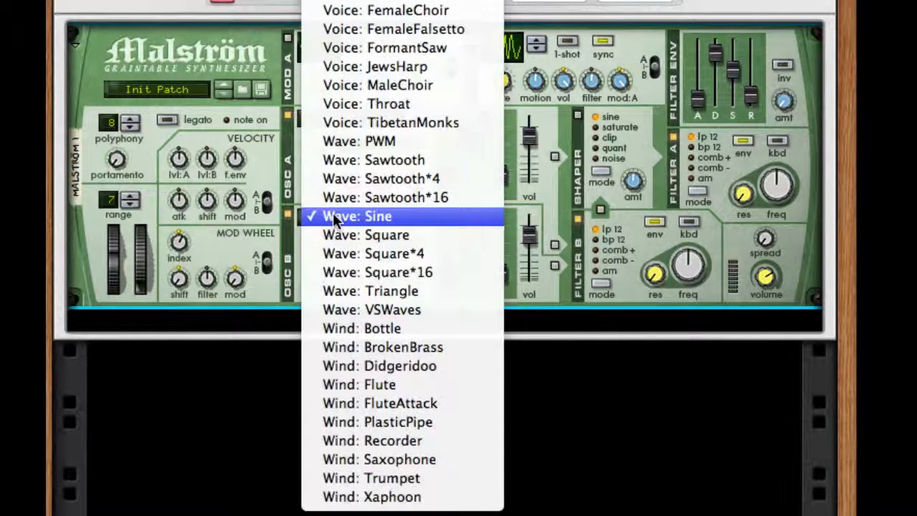
{"action": "left_click", "coordinate": [419, 97]}
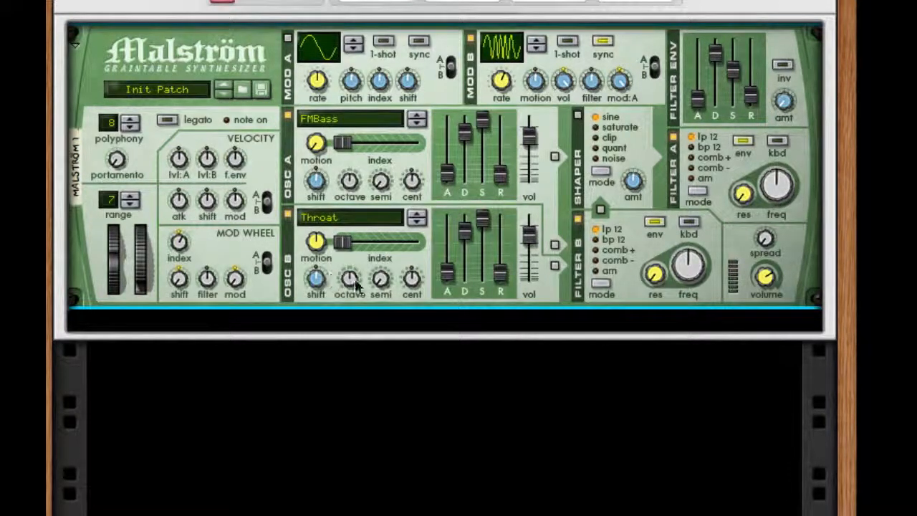
{"action": "left_click_drag", "start_coordinate": [351, 281], "coordinate": [356, 251]}
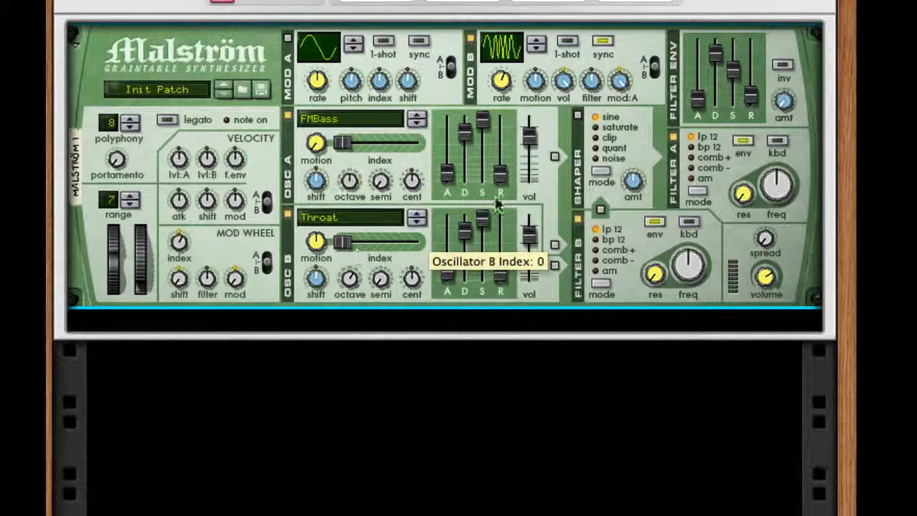
Switch Filter B off, turn on the oscillator and Filter B routing into the Shaper, and enable the Shaper in clip mode with a raised amount
{"action": "left_click", "coordinate": [554, 156]}
{"action": "left_click", "coordinate": [555, 244]}
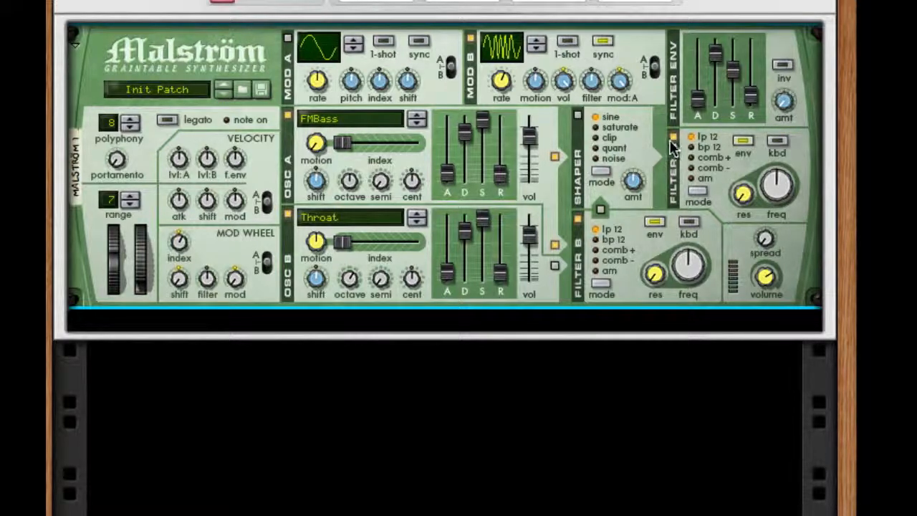
{"action": "left_click", "coordinate": [576, 113]}
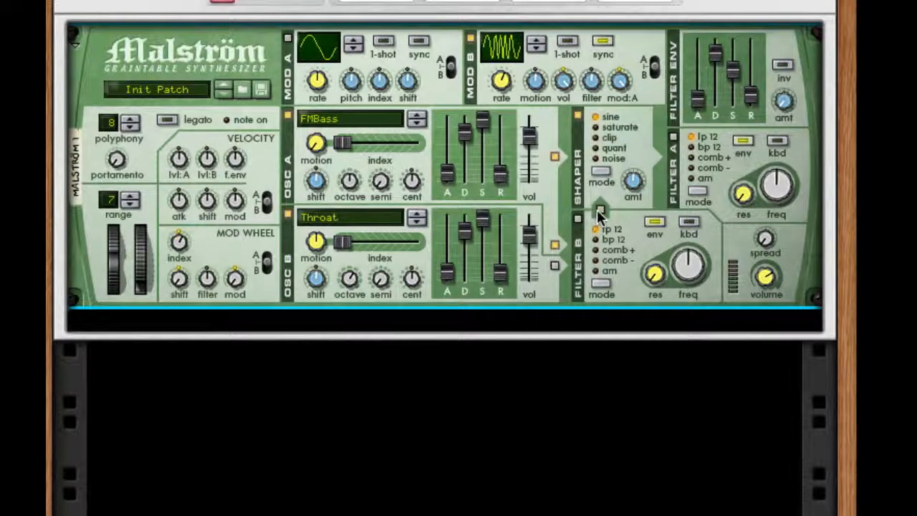
{"action": "left_click", "coordinate": [599, 211]}
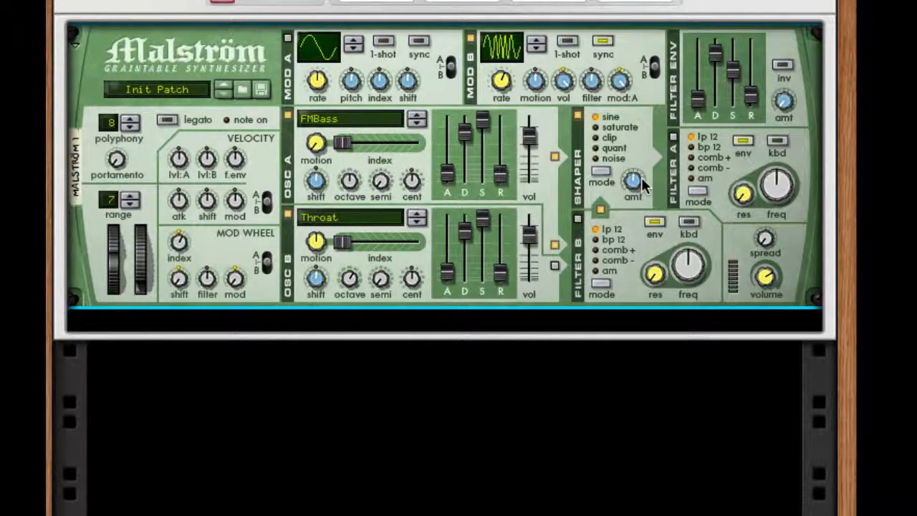
{"action": "left_click", "coordinate": [607, 138]}
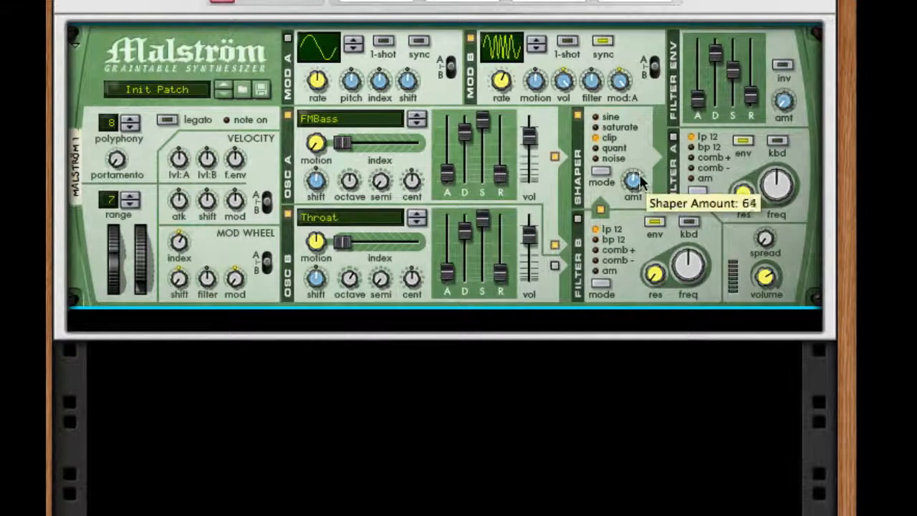
{"action": "left_click_drag", "start_coordinate": [642, 183], "coordinate": [640, 119]}
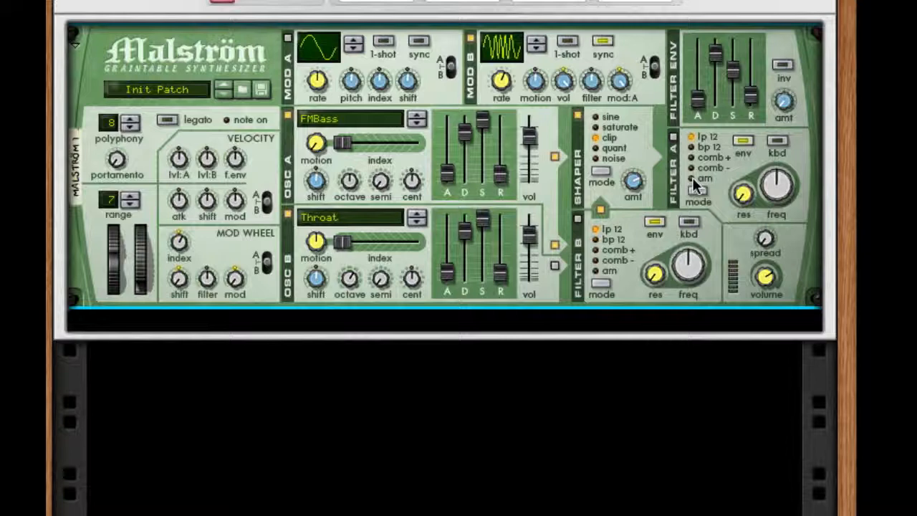
Add a Pulveriser after the Malström and cable the Malström's Mod B output to the Pulveriser's Follower CV input
{"action": "right_click", "coordinate": [726, 287]}
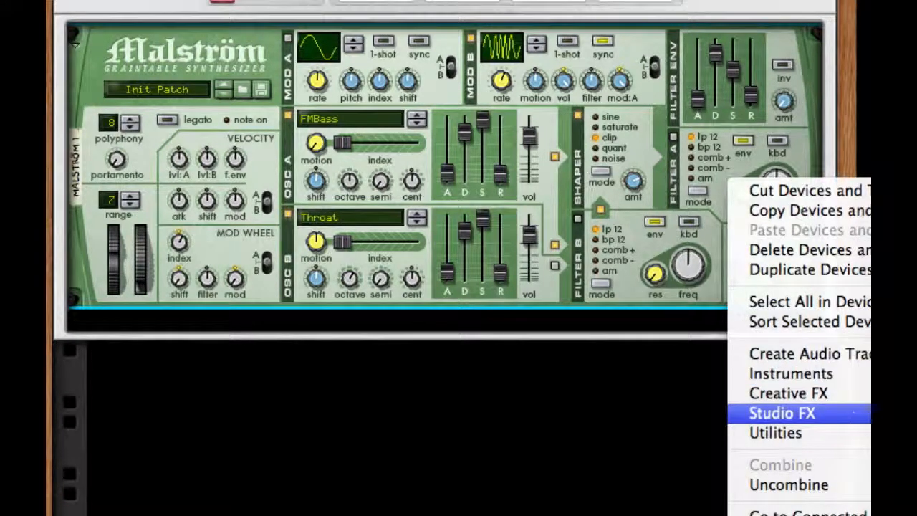
{"action": "left_click", "coordinate": [910, 410]}
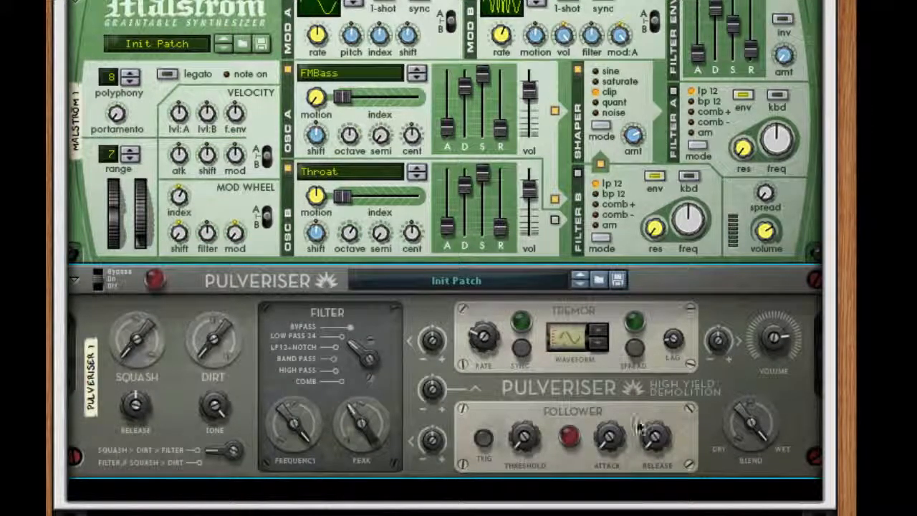
{"action": "key", "text": "Tab"}
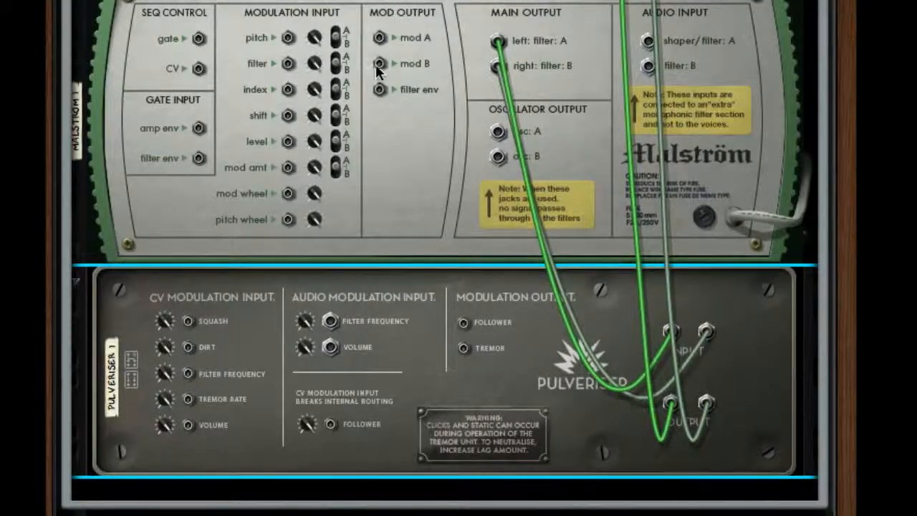
{"action": "left_click_drag", "start_coordinate": [380, 63], "coordinate": [333, 424]}
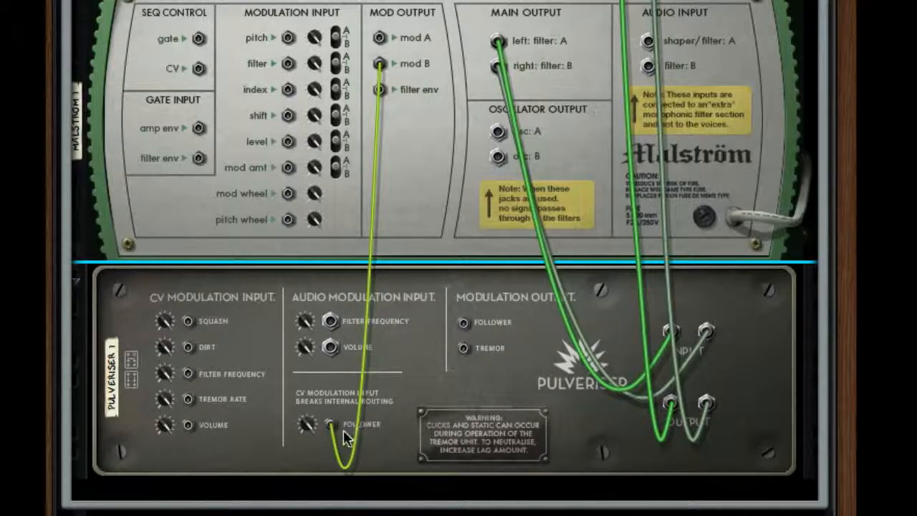
{"action": "key", "text": "Tab"}
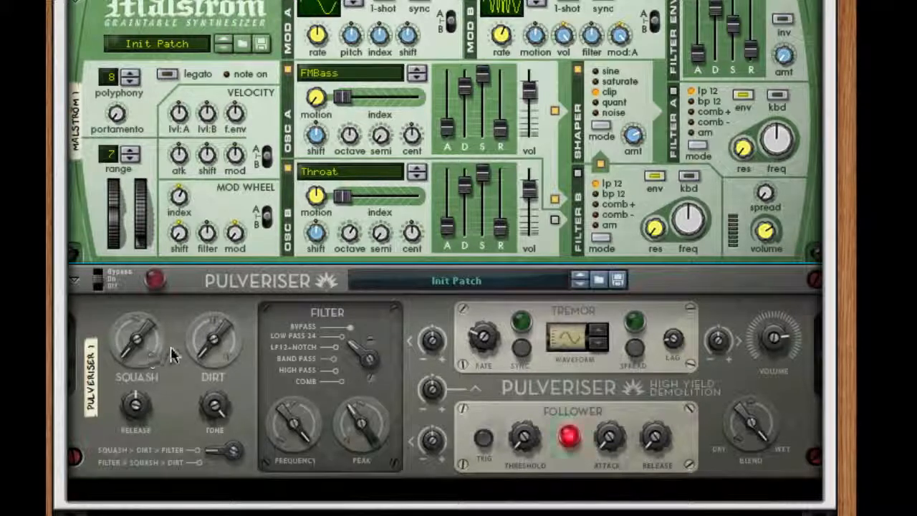
Raise the Pulveriser's Squash and Dirt, choose the LP12+Notch filter, and increase the filter's Frequency and Peak
{"action": "left_click_drag", "start_coordinate": [136, 344], "coordinate": [144, 253]}
{"action": "left_click_drag", "start_coordinate": [213, 352], "coordinate": [217, 230]}
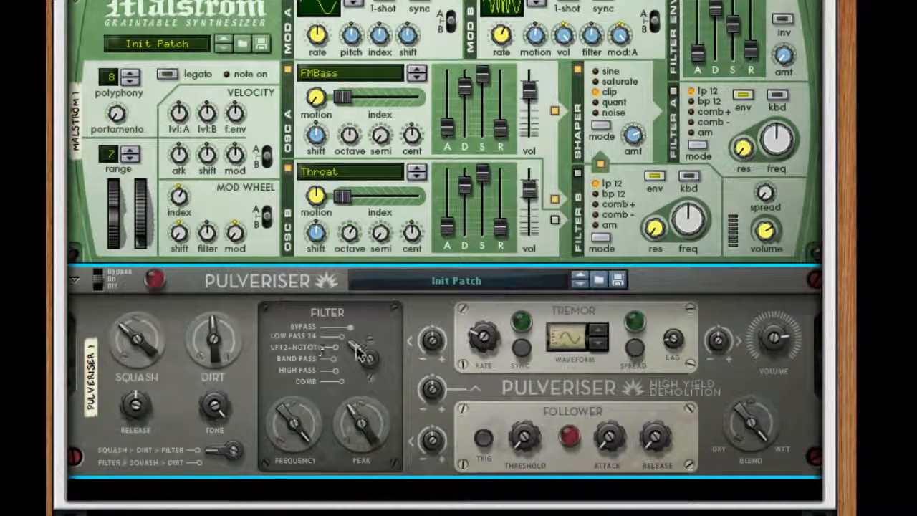
{"action": "left_click_drag", "start_coordinate": [358, 358], "coordinate": [344, 387]}
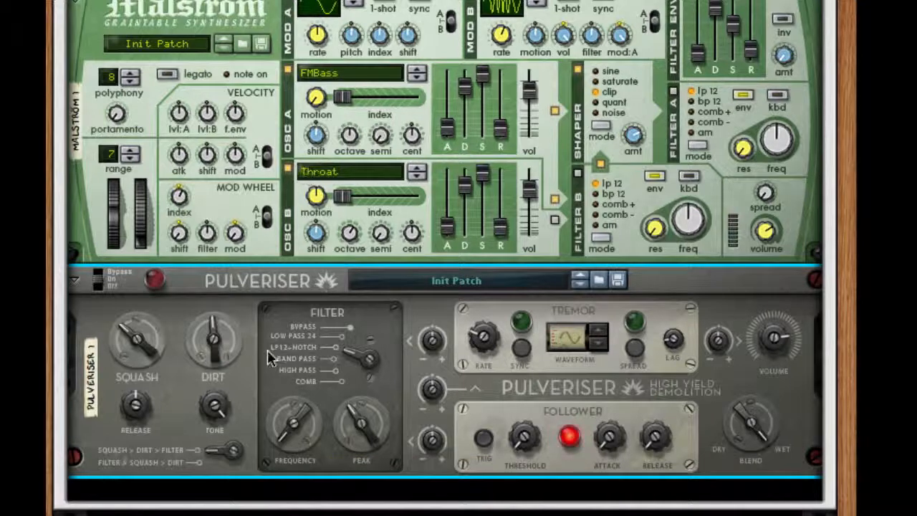
{"action": "left_click_drag", "start_coordinate": [361, 430], "coordinate": [362, 412]}
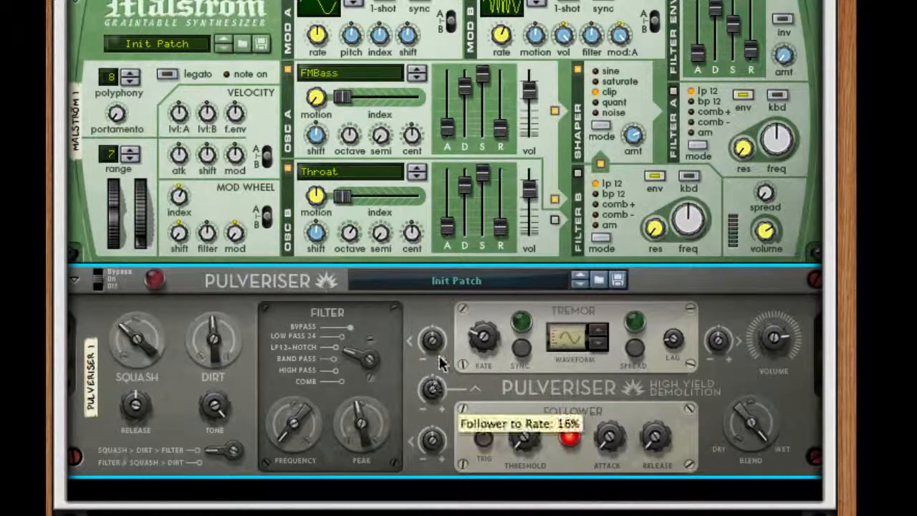
Set the Pulveriser's Follower to Rate amount to 37% and adjust its Follower to Frequency, Threshold, Attack and Release
{"action": "left_click_drag", "start_coordinate": [440, 364], "coordinate": [445, 349]}
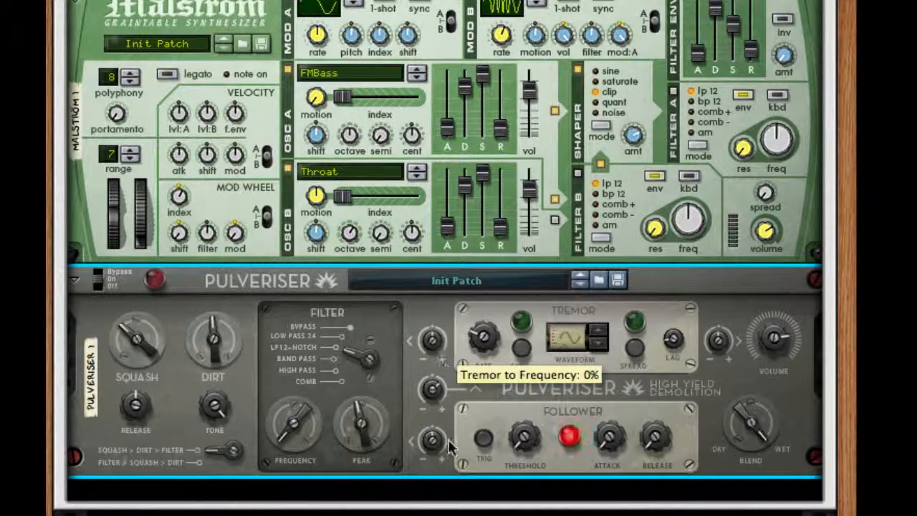
{"action": "left_click_drag", "start_coordinate": [435, 438], "coordinate": [443, 389]}
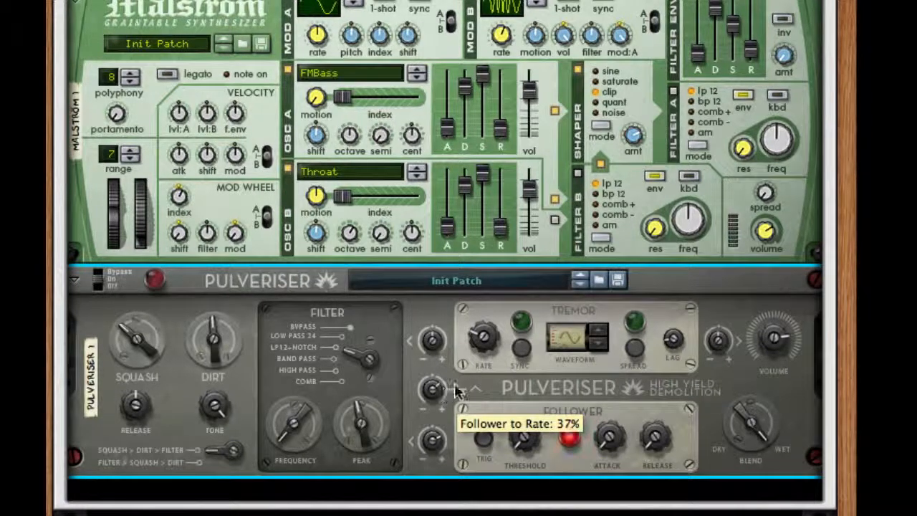
{"action": "left_click_drag", "start_coordinate": [529, 437], "coordinate": [540, 348]}
{"action": "left_click_drag", "start_coordinate": [610, 432], "coordinate": [629, 355]}
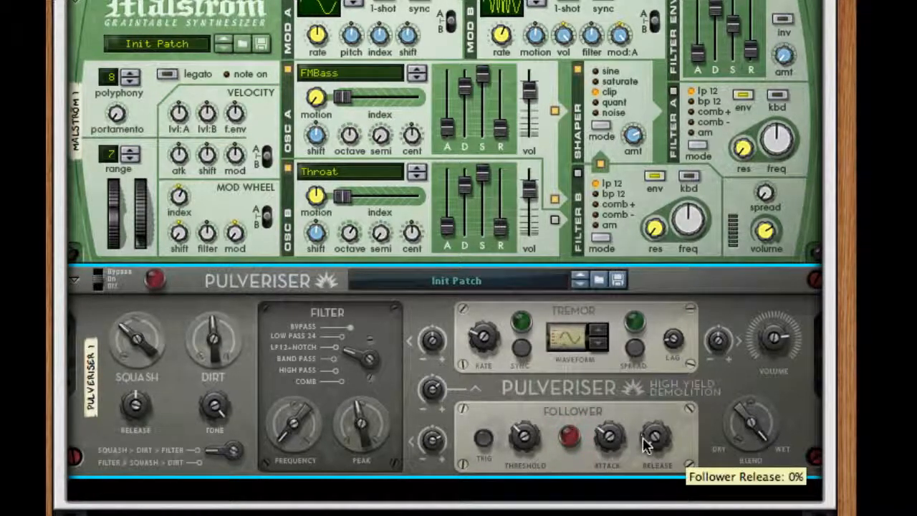
{"action": "left_click_drag", "start_coordinate": [643, 437], "coordinate": [679, 243]}
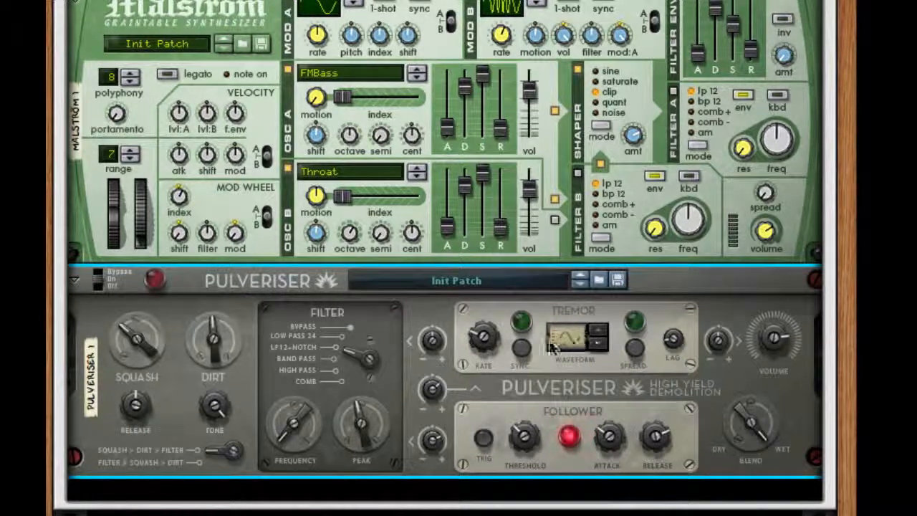
Configure the Pulveriser's Tremor with Sync and Spread on, an adjusted Rate, and a raised Tremor to Volume amount
{"action": "left_click_drag", "start_coordinate": [484, 336], "coordinate": [485, 272]}
{"action": "scroll", "coordinate": [482, 353], "scroll_direction": "down", "scroll_amount": 2}
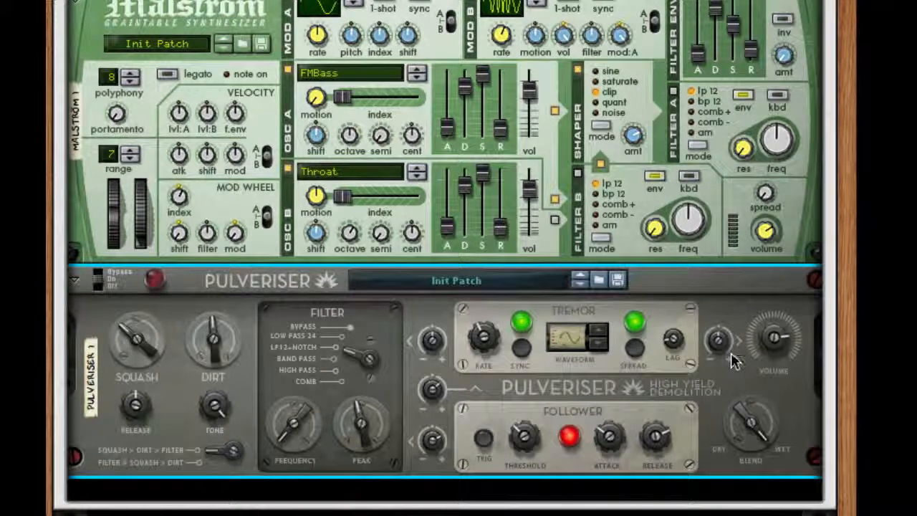
{"action": "left_click_drag", "start_coordinate": [720, 339], "coordinate": [728, 247]}
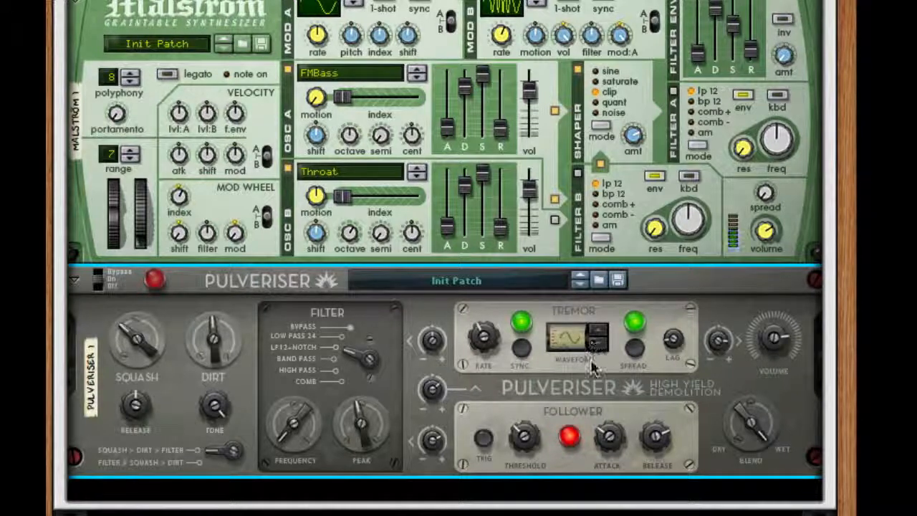
Add an ECF-42 Envelope Controlled Filter after the Pulveriser, followed by a second Pulveriser
{"action": "right_click", "coordinate": [634, 391]}
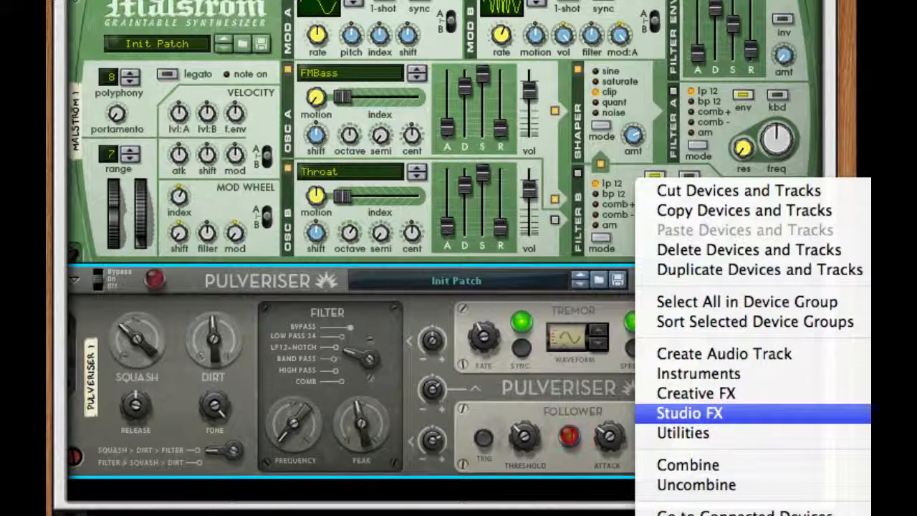
{"action": "left_click", "coordinate": [895, 459]}
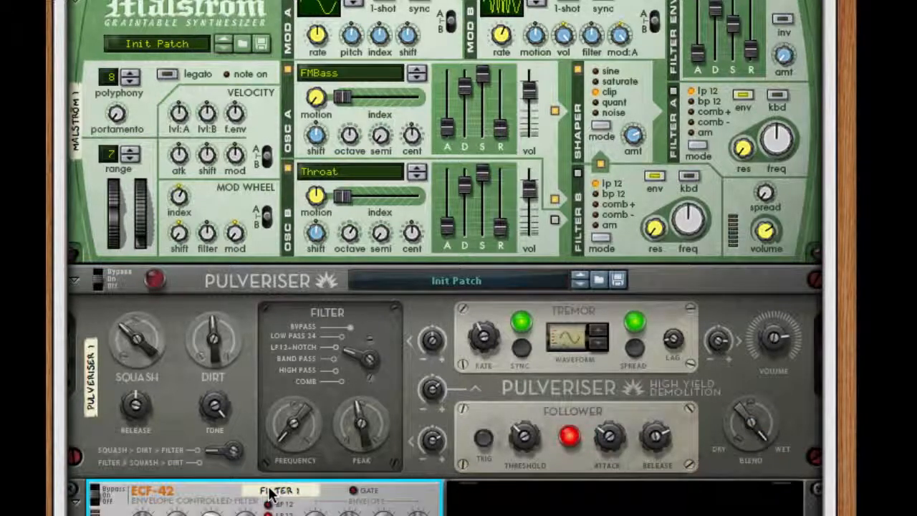
{"action": "scroll", "coordinate": [268, 488], "scroll_direction": "down", "scroll_amount": 2}
{"action": "scroll", "coordinate": [271, 493], "scroll_direction": "down", "scroll_amount": 4}
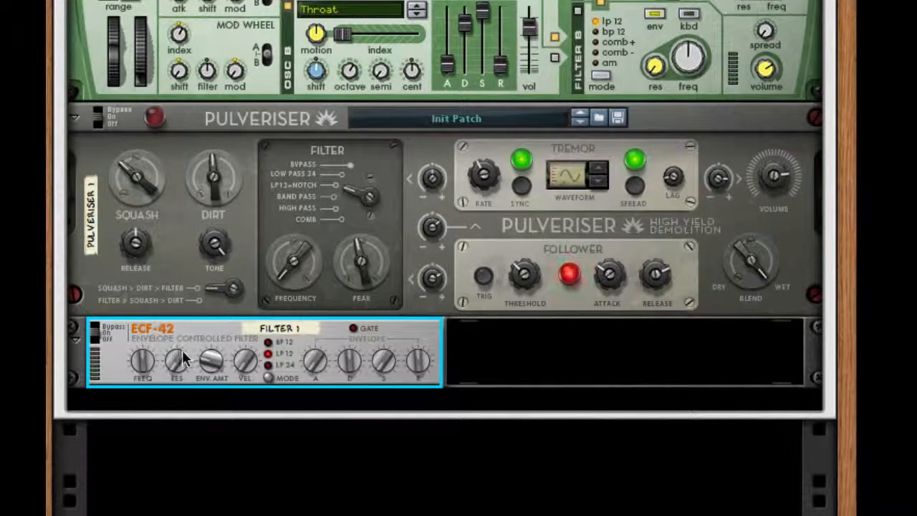
{"action": "right_click", "coordinate": [286, 330]}
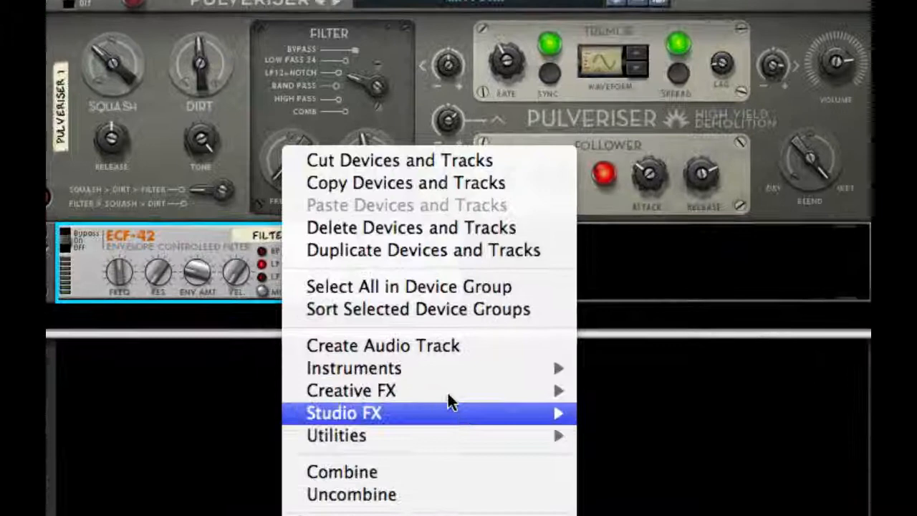
{"action": "mouse_move", "coordinate": [431, 466]}
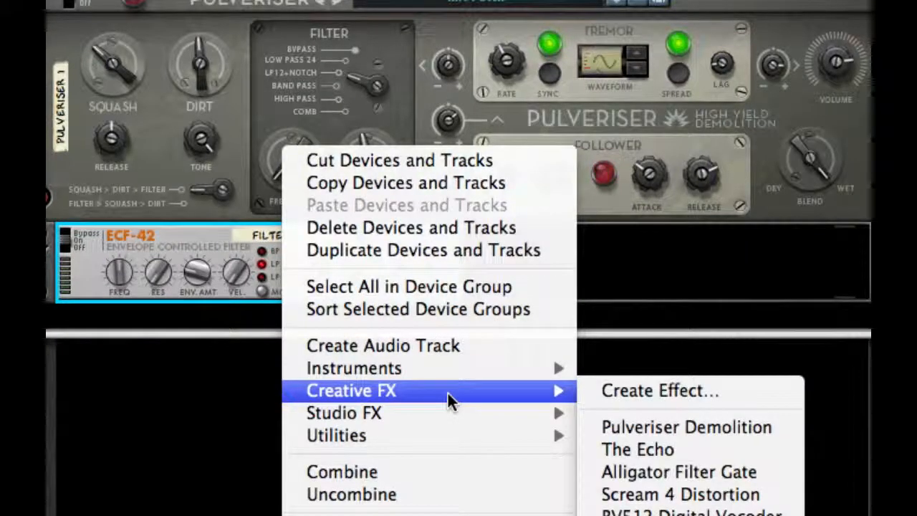
{"action": "left_click", "coordinate": [716, 424]}
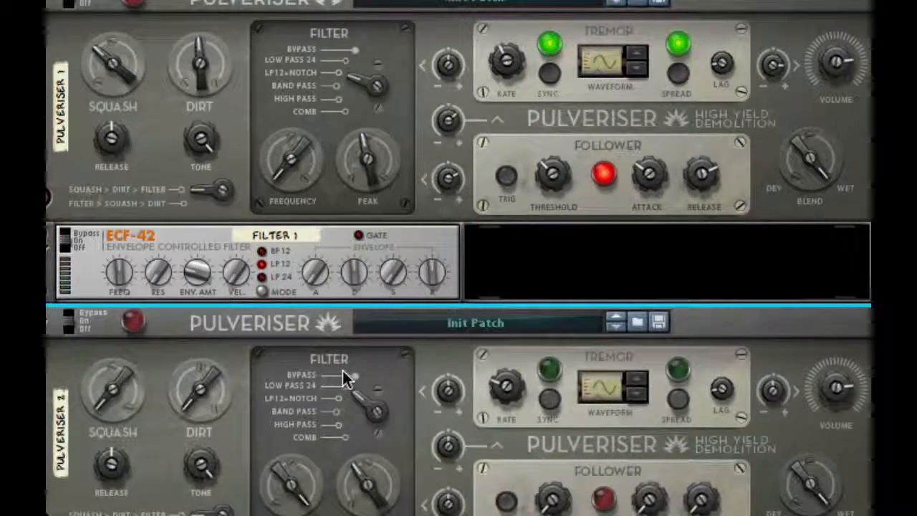
Cable the Follower modulation output of Pulveriser 2 to the ECF-42's Freq CV input
{"action": "key", "text": "Tab"}
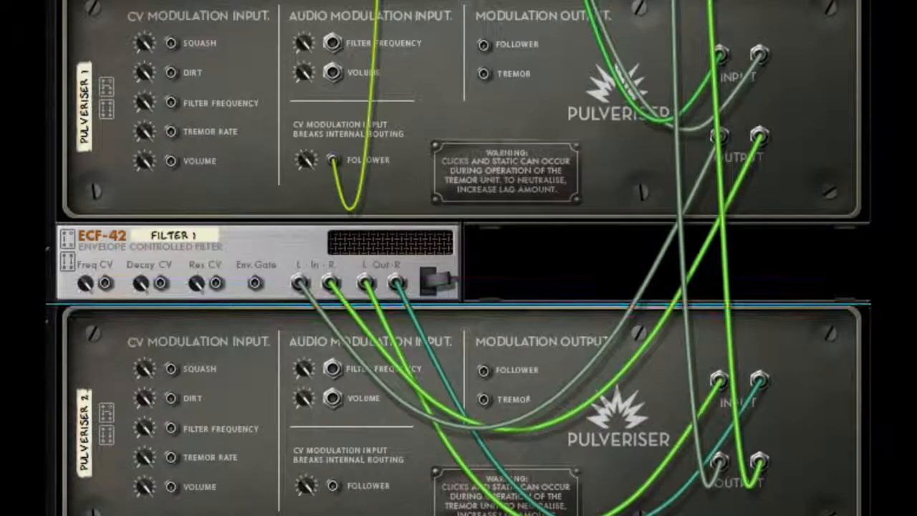
{"action": "scroll", "coordinate": [458, 258], "scroll_direction": "down", "scroll_amount": 2}
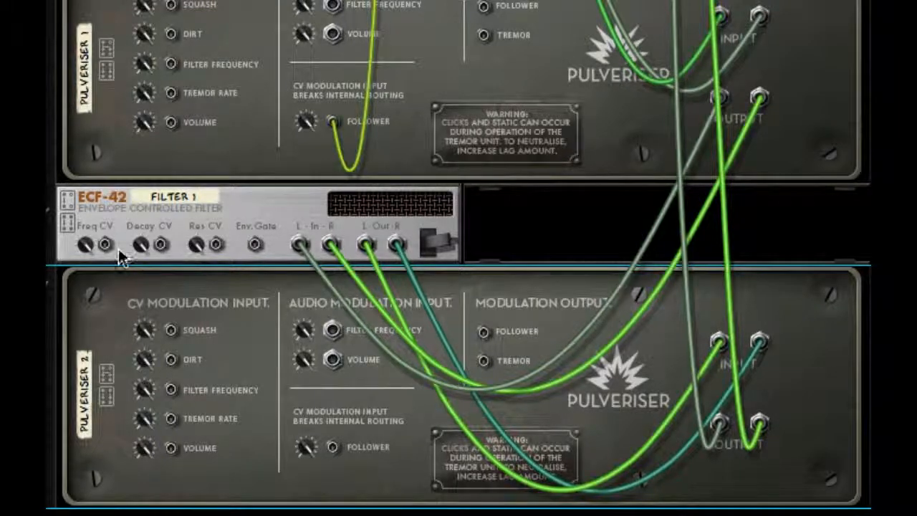
{"action": "left_click_drag", "start_coordinate": [102, 241], "coordinate": [483, 332]}
{"action": "key", "text": "Tab"}
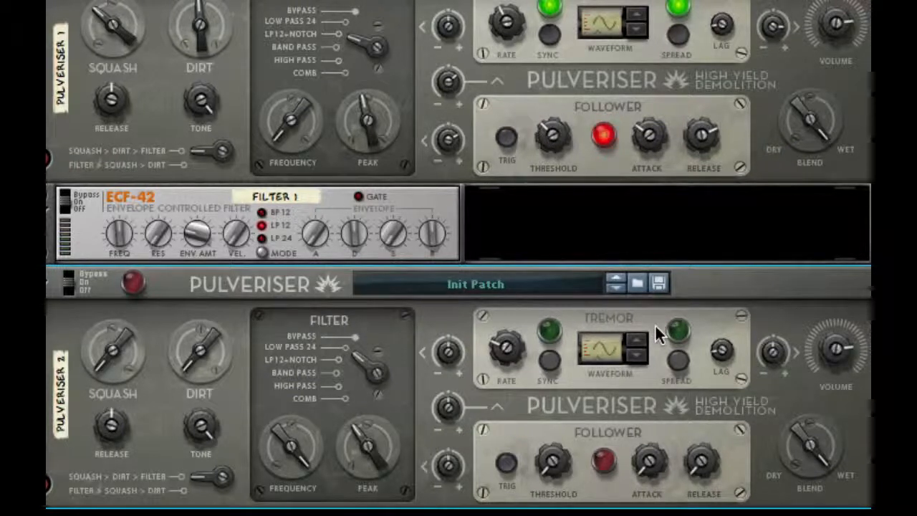
On Pulveriser 2, choose the Comb filter at 46.3 Hz, adjust its Peak, and turn on the Tremor's Sync and Spread
{"action": "left_click", "coordinate": [361, 362]}
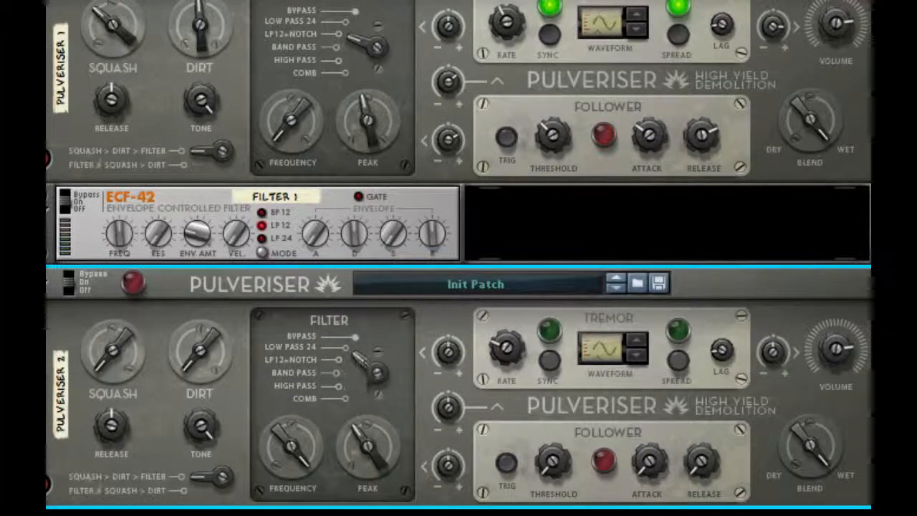
{"action": "left_click_drag", "start_coordinate": [358, 359], "coordinate": [357, 384]}
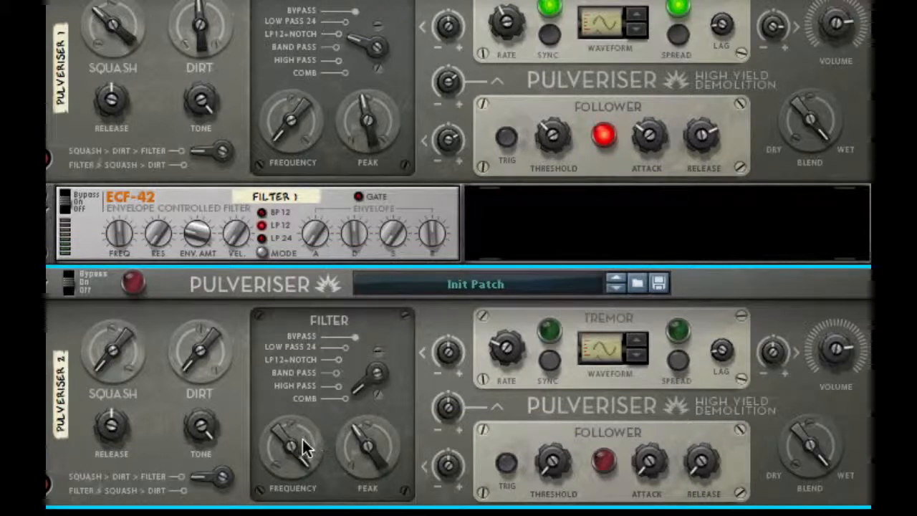
{"action": "left_click_drag", "start_coordinate": [304, 447], "coordinate": [290, 476]}
{"action": "mouse_move", "coordinate": [293, 448]}
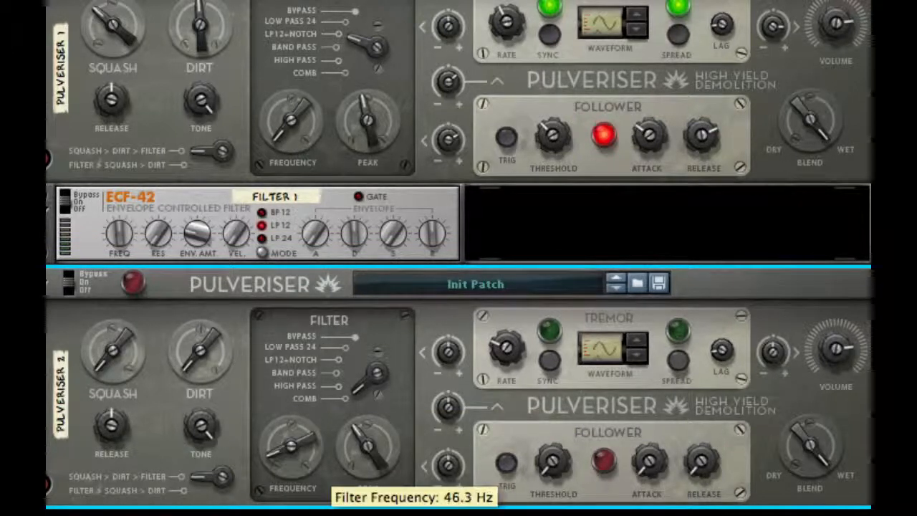
{"action": "mouse_move", "coordinate": [377, 461]}
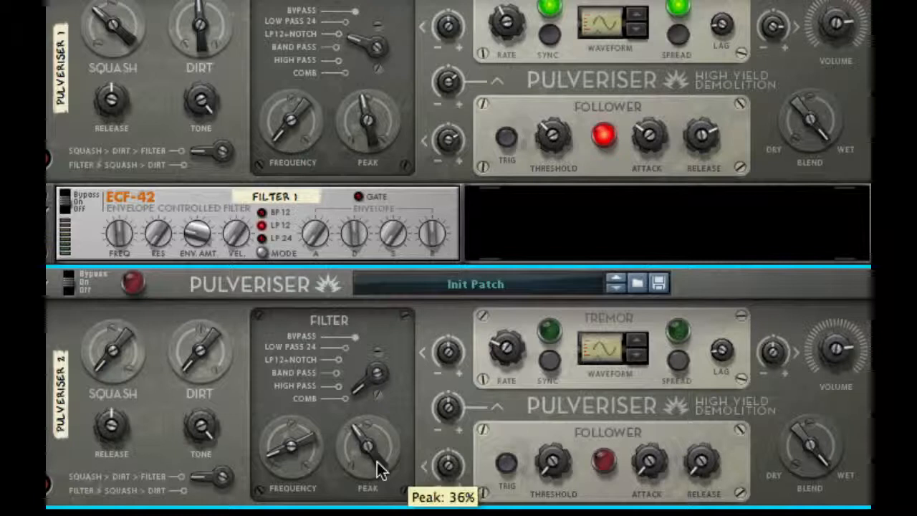
{"action": "left_click_drag", "start_coordinate": [376, 462], "coordinate": [375, 455]}
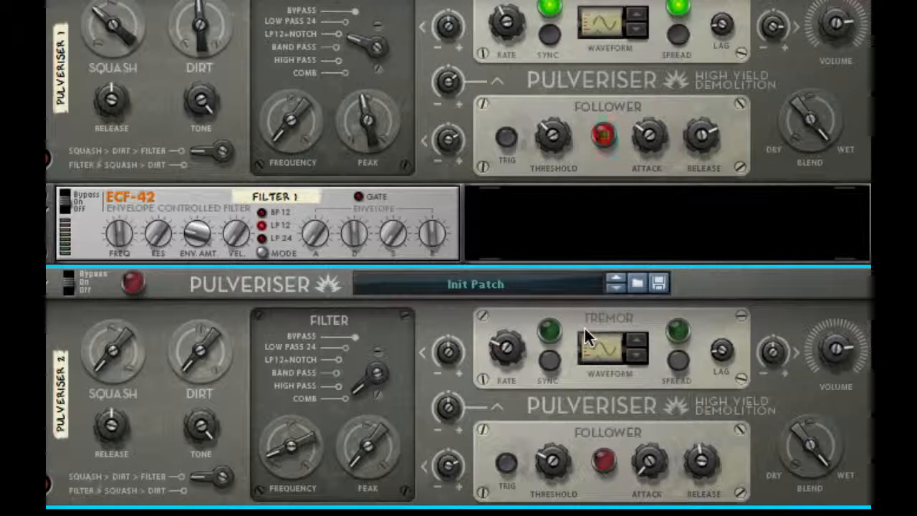
{"action": "left_click", "coordinate": [681, 362]}
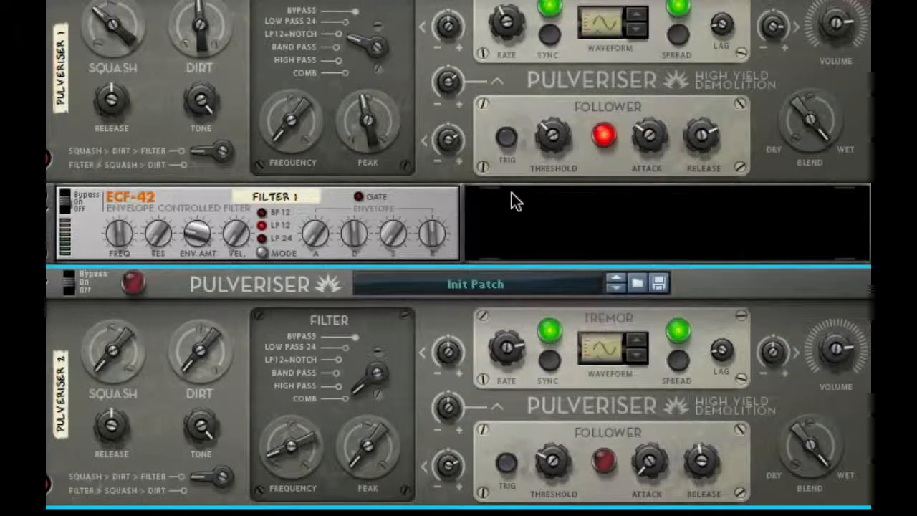
Switch the ECF-42 to BP 12 mode, lower its Freq, and raise its Res and Env Amt
{"action": "scroll", "coordinate": [670, 235], "scroll_direction": "down", "scroll_amount": 5}
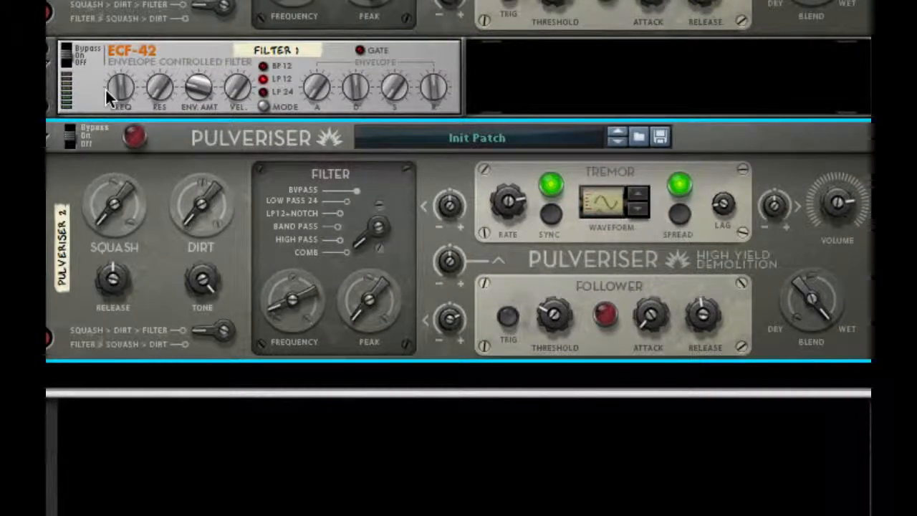
{"action": "left_click_drag", "start_coordinate": [105, 93], "coordinate": [113, 155]}
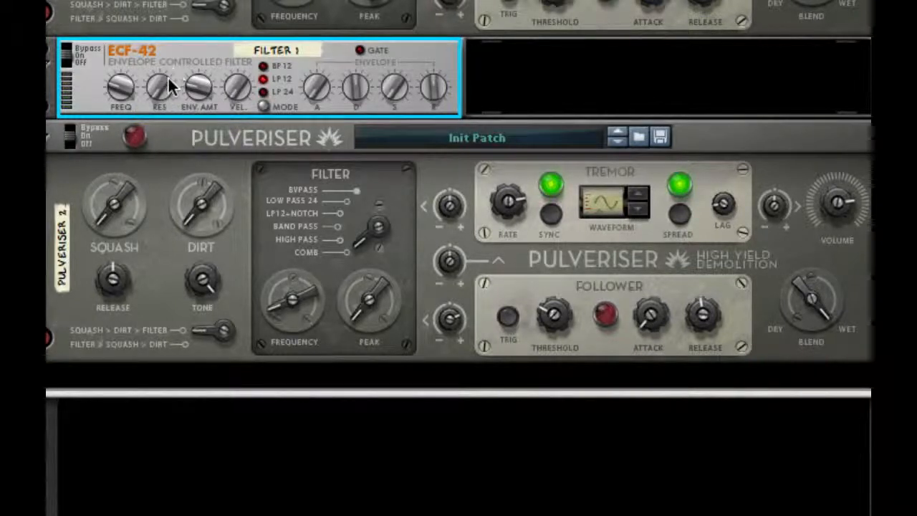
{"action": "left_click_drag", "start_coordinate": [168, 80], "coordinate": [167, 44]}
{"action": "left_click_drag", "start_coordinate": [205, 93], "coordinate": [204, 35]}
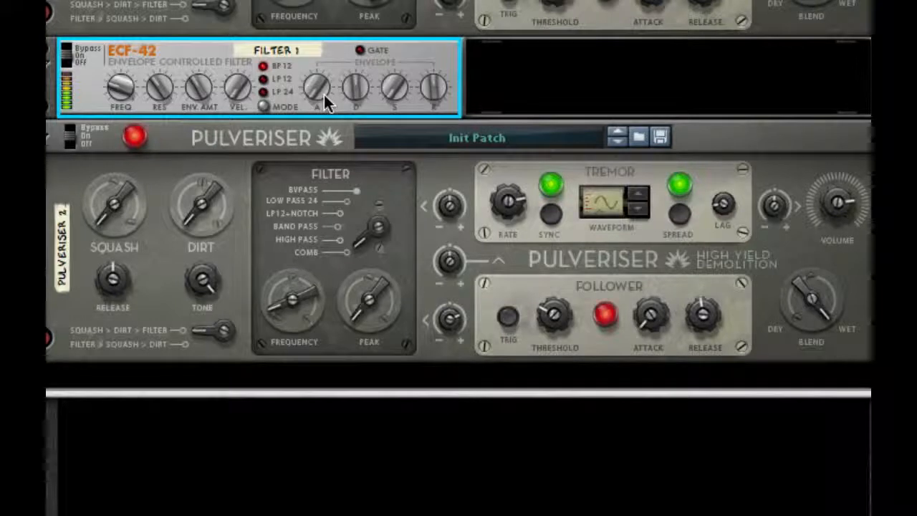
Shape the ECF-42's envelope by raising Attack, Sustain and Release and adjusting Decay
{"action": "mouse_move", "coordinate": [324, 97]}
{"action": "left_click_drag", "start_coordinate": [324, 95], "coordinate": [337, 71]}
{"action": "mouse_move", "coordinate": [396, 88]}
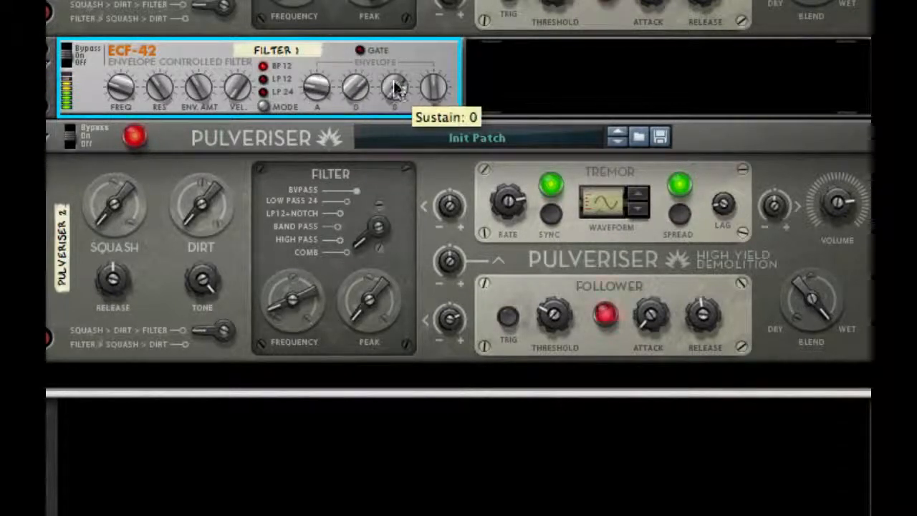
{"action": "left_click_drag", "start_coordinate": [432, 72], "coordinate": [439, 2]}
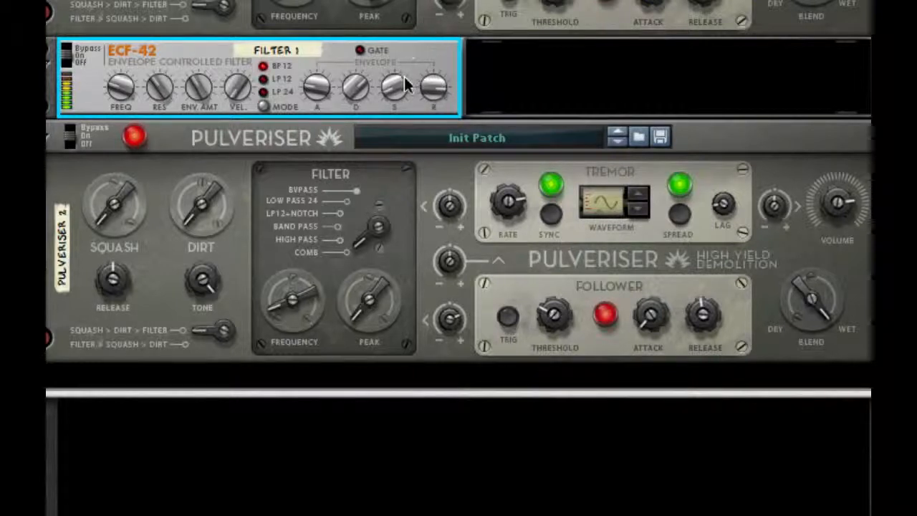
{"action": "left_click_drag", "start_coordinate": [403, 79], "coordinate": [405, 20]}
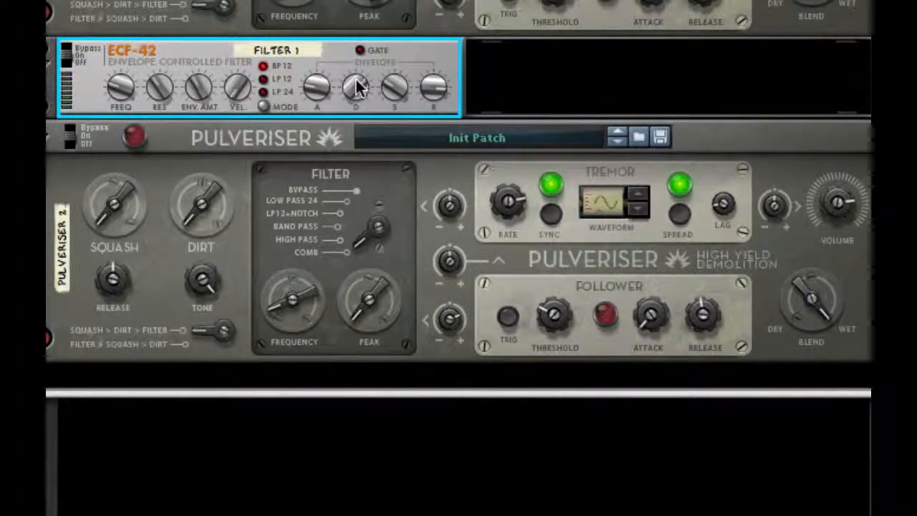
{"action": "mouse_move", "coordinate": [357, 88]}
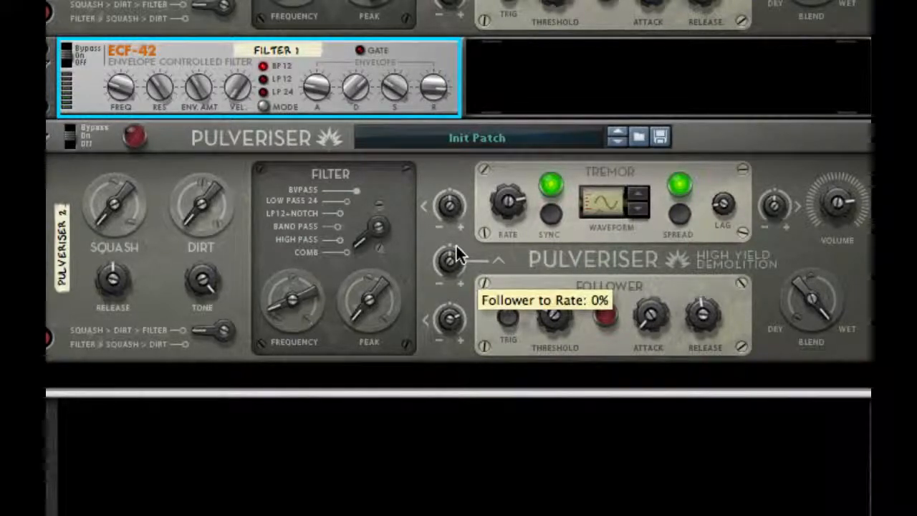
Add a PEQ-2 Two Band Parametric EQ after Pulveriser 2 and duplicate it four times
{"action": "right_click", "coordinate": [694, 330]}
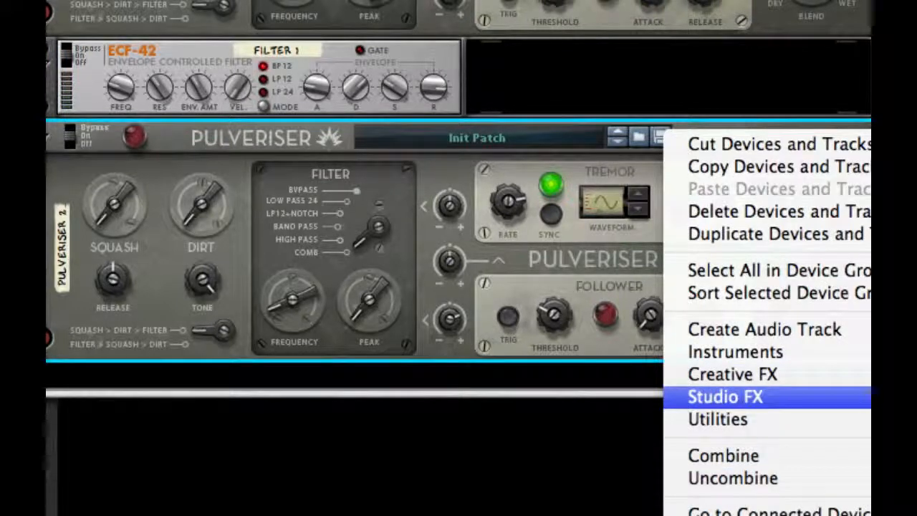
{"action": "left_click", "coordinate": [725, 397]}
{"action": "left_click_drag", "start_coordinate": [283, 325], "coordinate": [603, 344]}
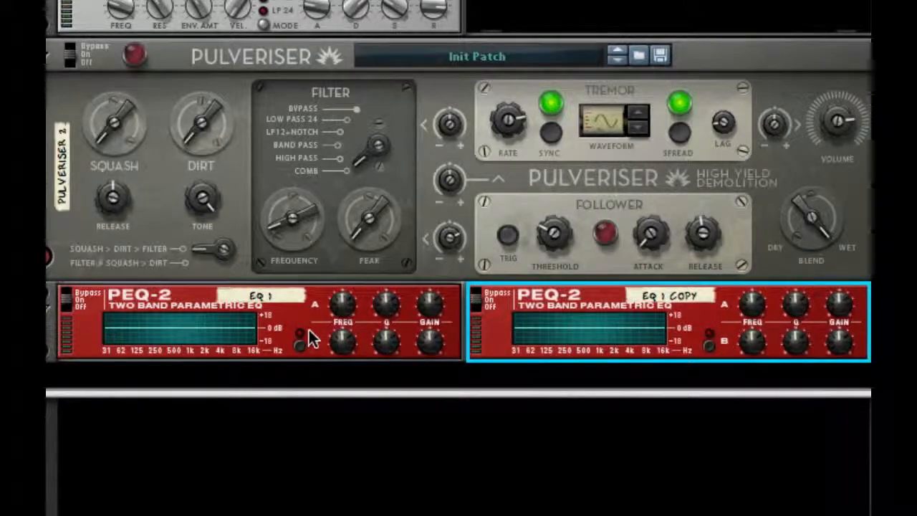
{"action": "left_click_drag", "start_coordinate": [276, 348], "coordinate": [285, 454]}
Cable Pulveriser 2's stereo output through the five PEQ-2 equalizers in series
{"action": "key", "text": "Tab"}
{"action": "left_click", "coordinate": [100, 347]}
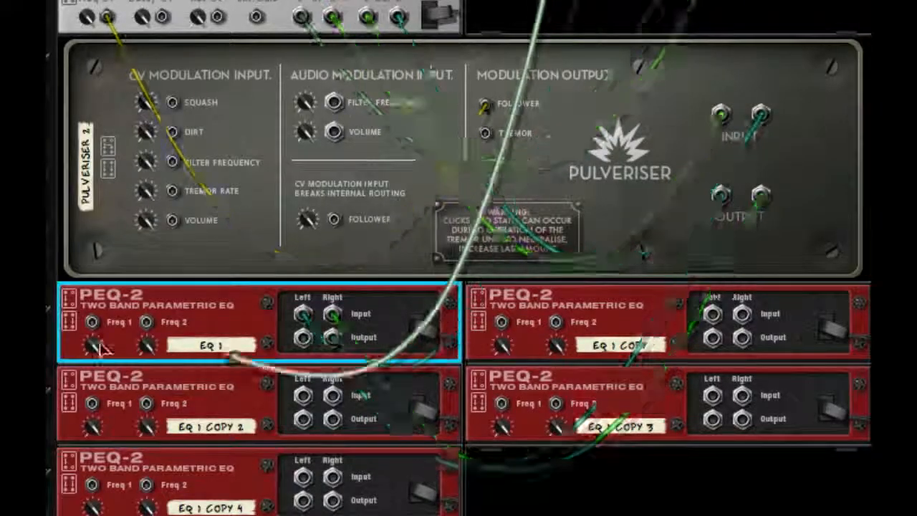
{"action": "left_click_drag", "start_coordinate": [303, 338], "coordinate": [302, 476]}
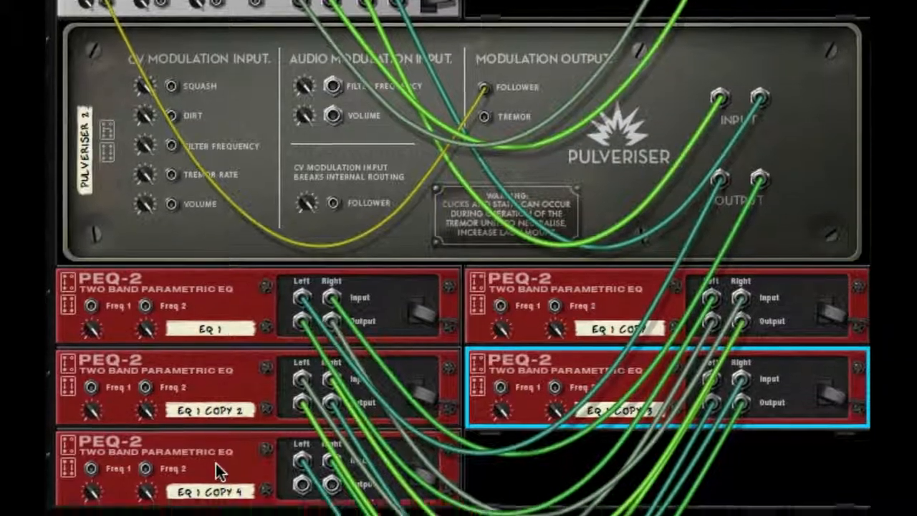
Add an MClass Maximizer after the last PEQ-2 and cable its stereo output to the Combinator's From Devices inputs
{"action": "right_click", "coordinate": [222, 487]}
{"action": "mouse_move", "coordinate": [458, 477]}
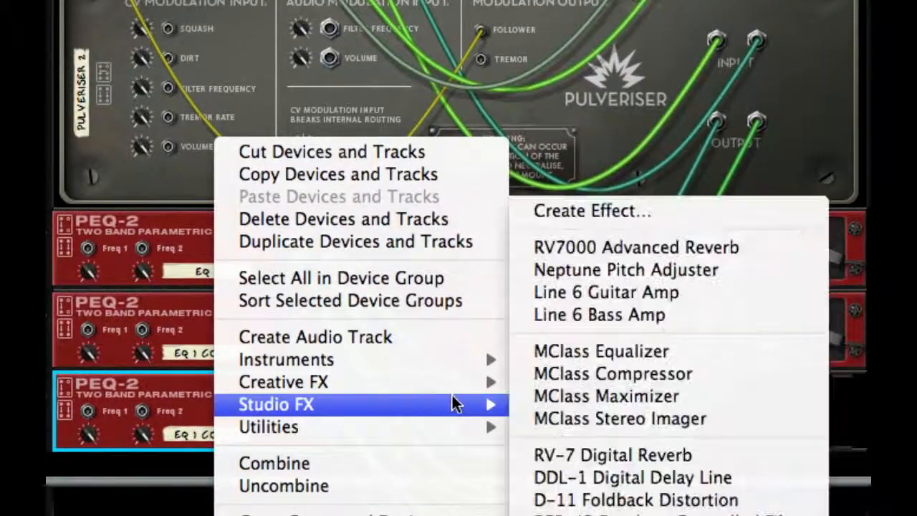
{"action": "left_click", "coordinate": [593, 399]}
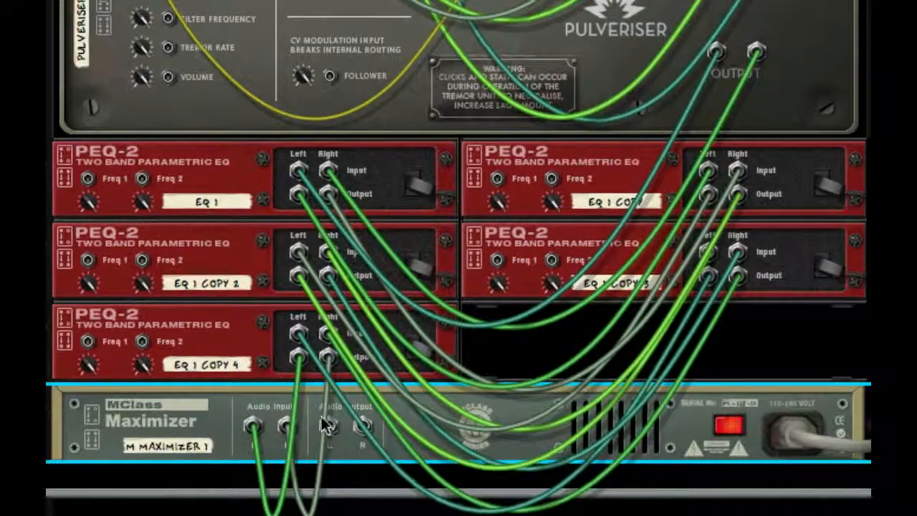
{"action": "left_click_drag", "start_coordinate": [329, 426], "coordinate": [656, 199]}
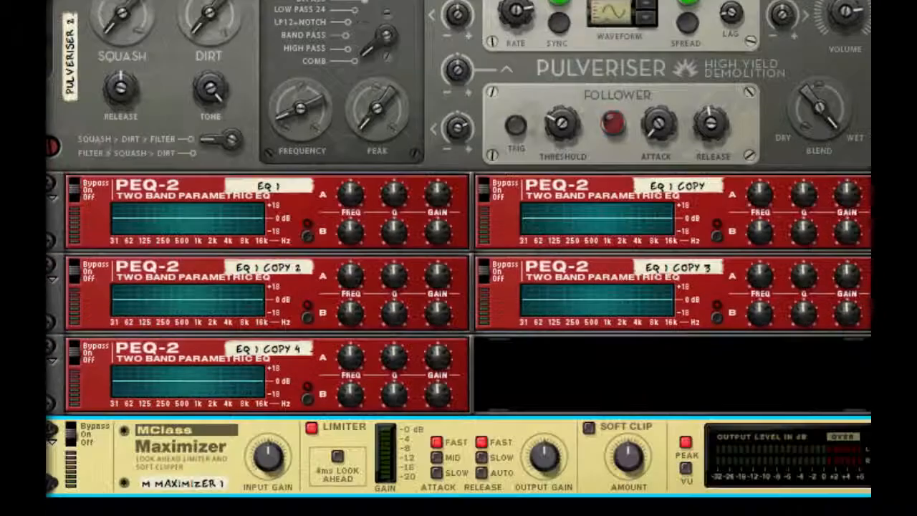
Delete the first four PEQ-2 equalizers, keeping only EQ 1 Copy 4 ahead of the Maximizer
{"action": "scroll", "coordinate": [458, 258], "scroll_direction": "down", "scroll_amount": 3}
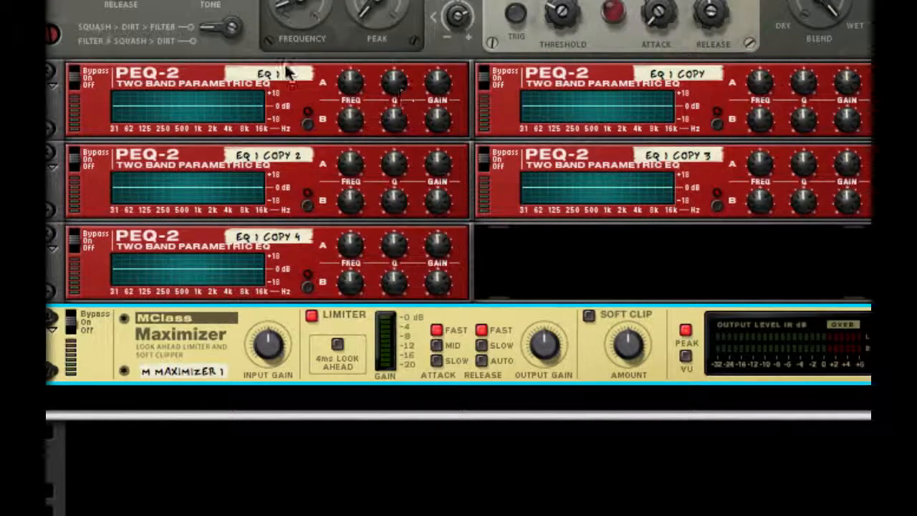
{"action": "left_click", "coordinate": [207, 107]}
{"action": "left_click", "coordinate": [599, 183], "text": "shift"}
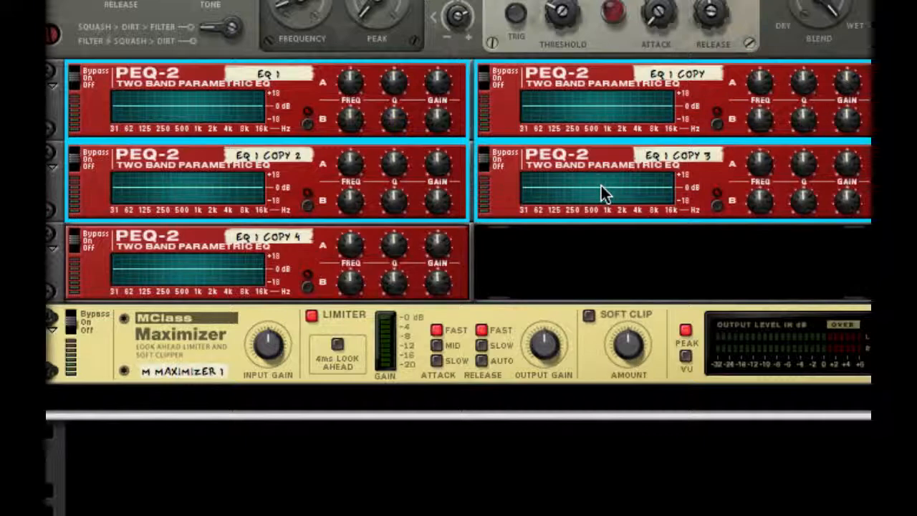
{"action": "key", "text": "Delete"}
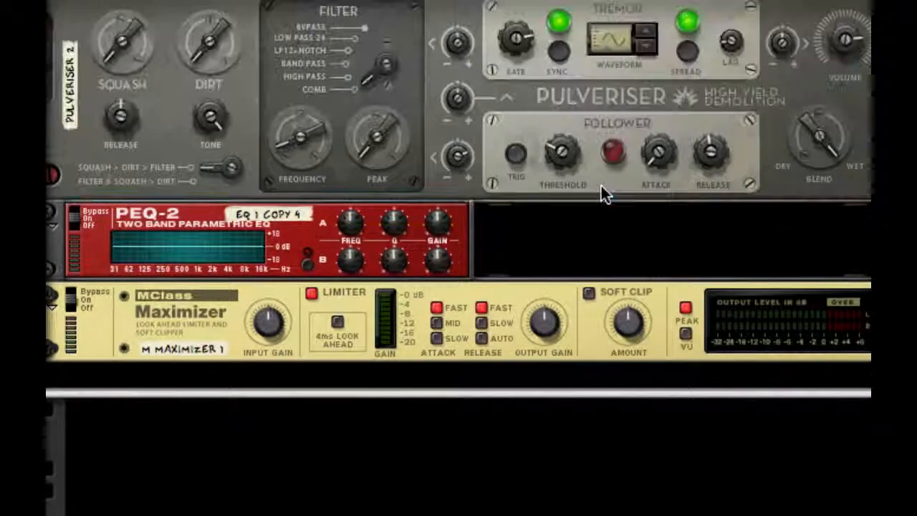
Add a third Pulveriser between the remaining PEQ-2 and the Maximizer
{"action": "right_click", "coordinate": [455, 230]}
{"action": "mouse_move", "coordinate": [683, 437]}
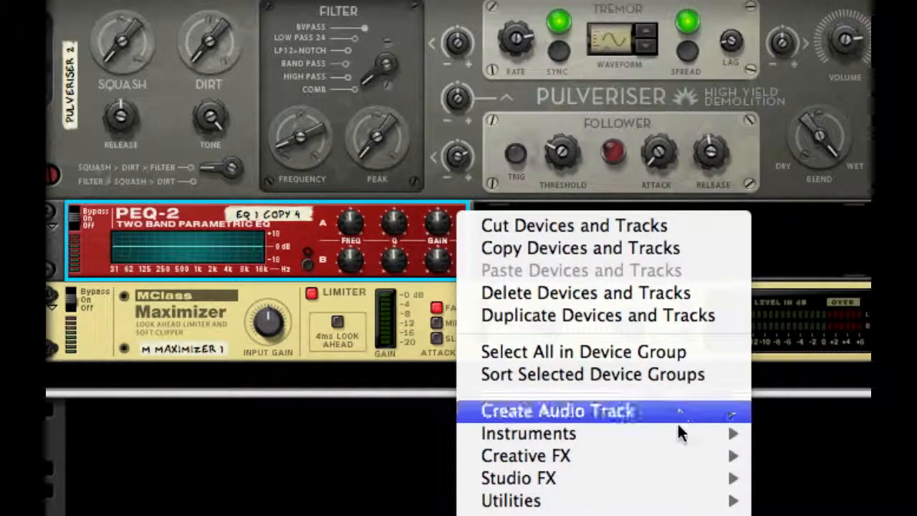
{"action": "mouse_move", "coordinate": [677, 456]}
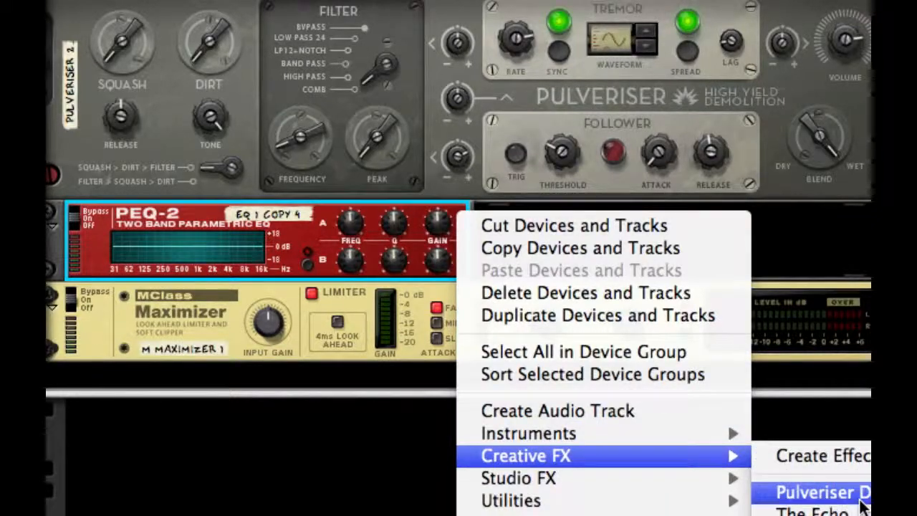
{"action": "left_click", "coordinate": [863, 492]}
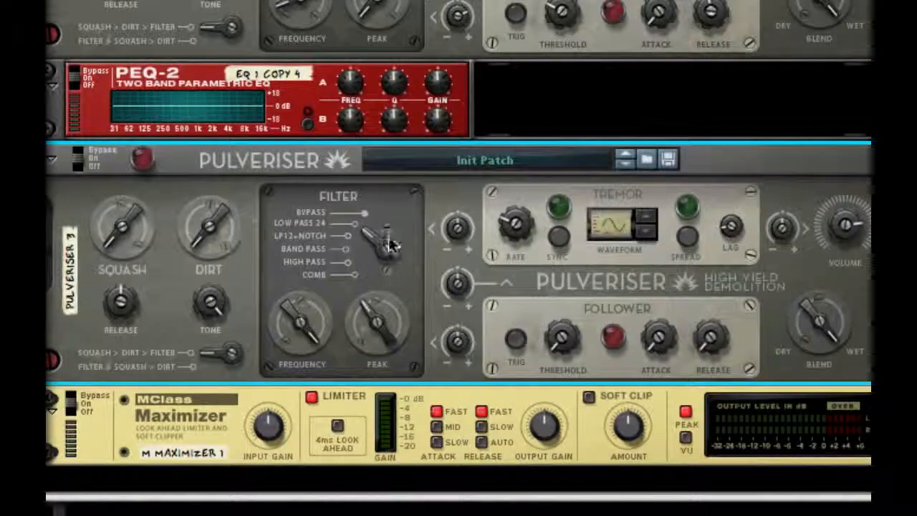
Set Pulveriser 3's filter to High Pass with a frequency of 86.4 Hz and play the patch to audition it
{"action": "left_click_drag", "start_coordinate": [389, 241], "coordinate": [356, 396]}
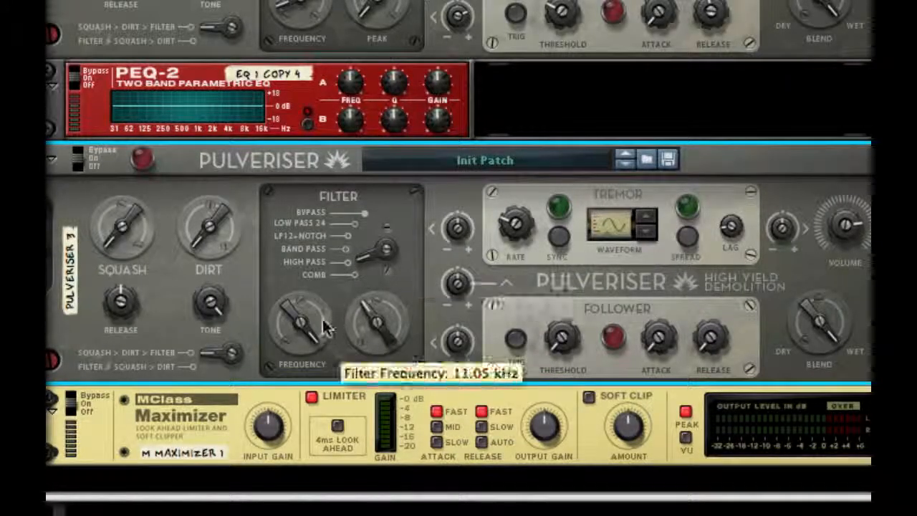
{"action": "left_click_drag", "start_coordinate": [321, 322], "coordinate": [321, 381]}
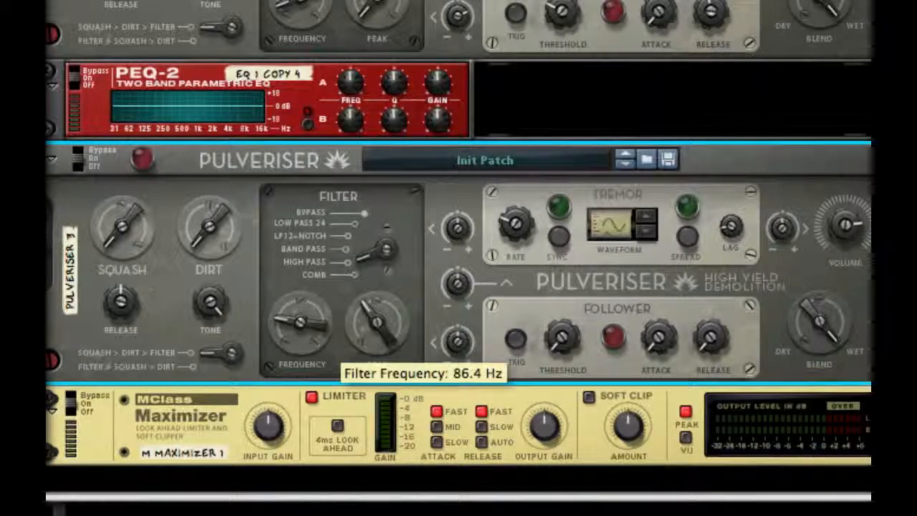
{"action": "key", "text": "space"}
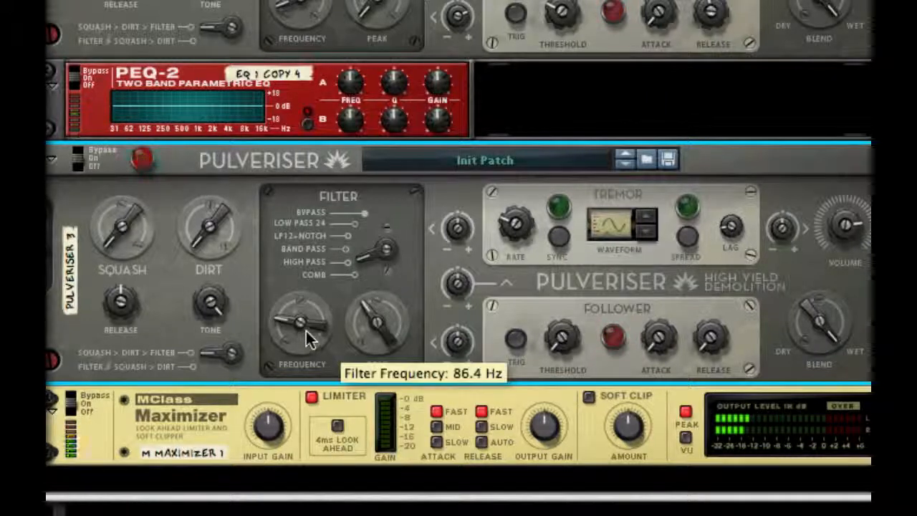
{"action": "left_click_drag", "start_coordinate": [306, 331], "coordinate": [306, 327]}
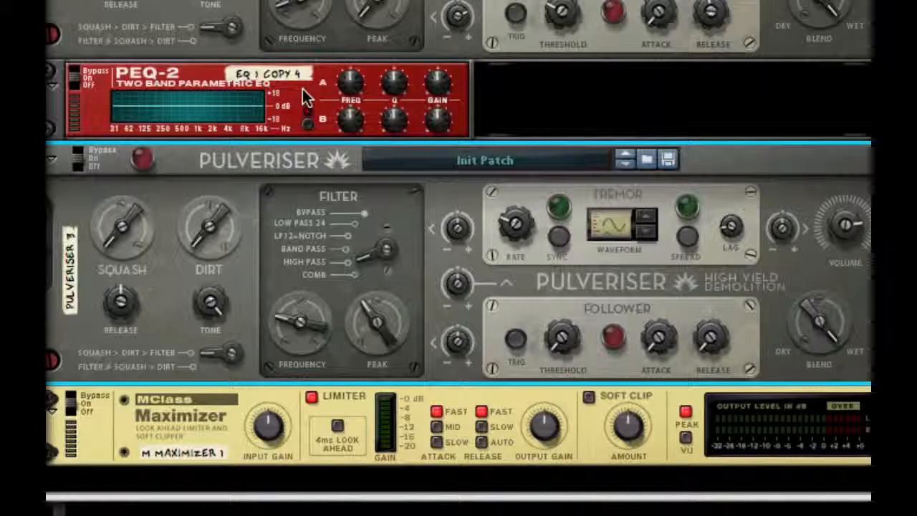
Shape band A of EQ 1 Copy 4 into a narrow, deep cut at about 2 kHz
{"action": "left_click_drag", "start_coordinate": [449, 88], "coordinate": [407, 66]}
{"action": "left_click_drag", "start_coordinate": [350, 81], "coordinate": [365, 37]}
{"action": "left_click_drag", "start_coordinate": [438, 79], "coordinate": [430, 390]}
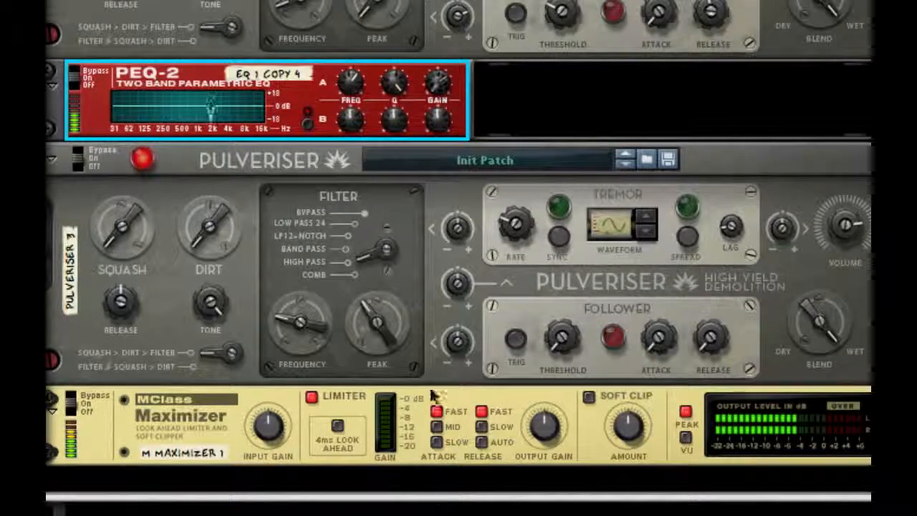
Enable band B of EQ 1 Copy 4 and make a narrow, deep cut with its frequency at 89
{"action": "left_click", "coordinate": [311, 123]}
{"action": "left_click_drag", "start_coordinate": [436, 113], "coordinate": [436, 45]}
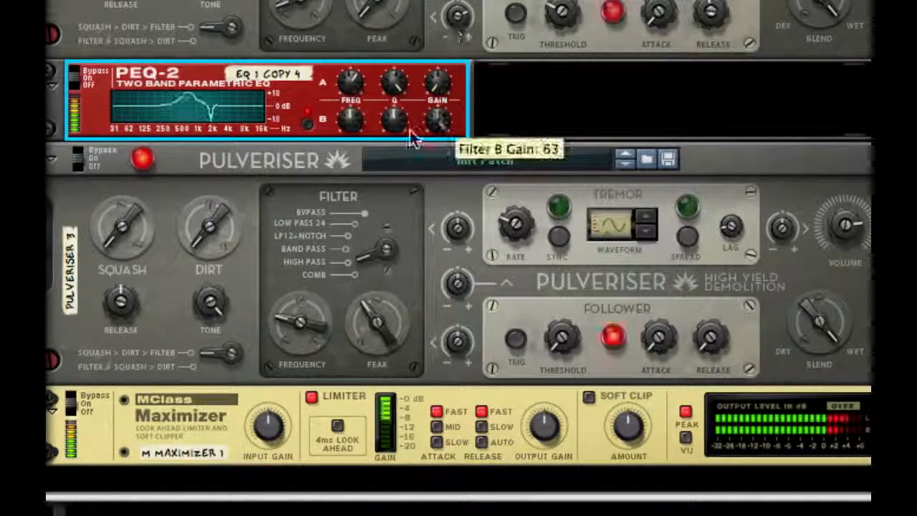
{"action": "left_click_drag", "start_coordinate": [352, 129], "coordinate": [363, 57]}
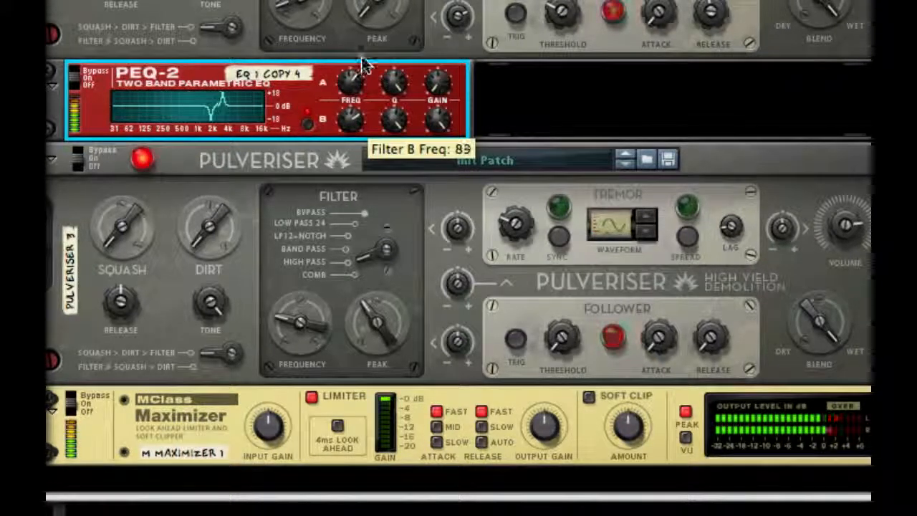
{"action": "left_click_drag", "start_coordinate": [433, 123], "coordinate": [433, 494]}
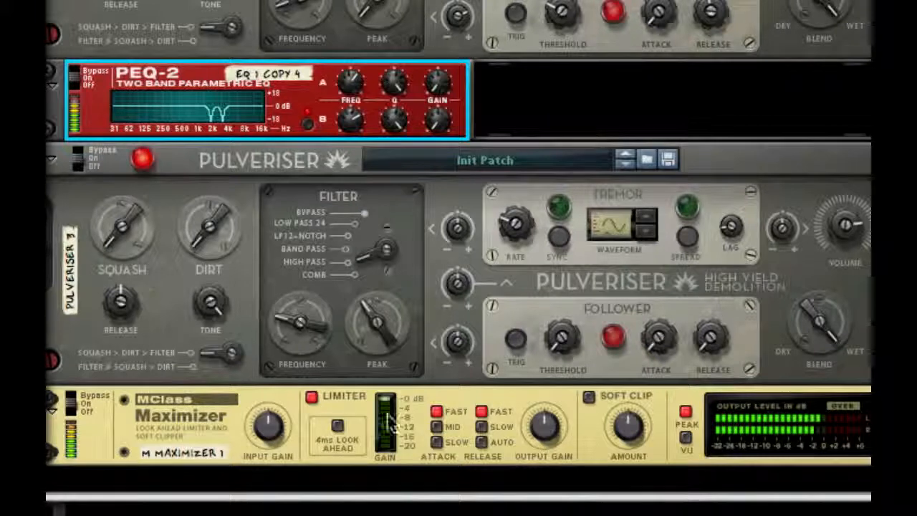
Add a second PEQ-2 Two Band Parametric EQ directly after EQ 1 Copy 4
{"action": "right_click", "coordinate": [448, 105]}
{"action": "mouse_move", "coordinate": [606, 367]}
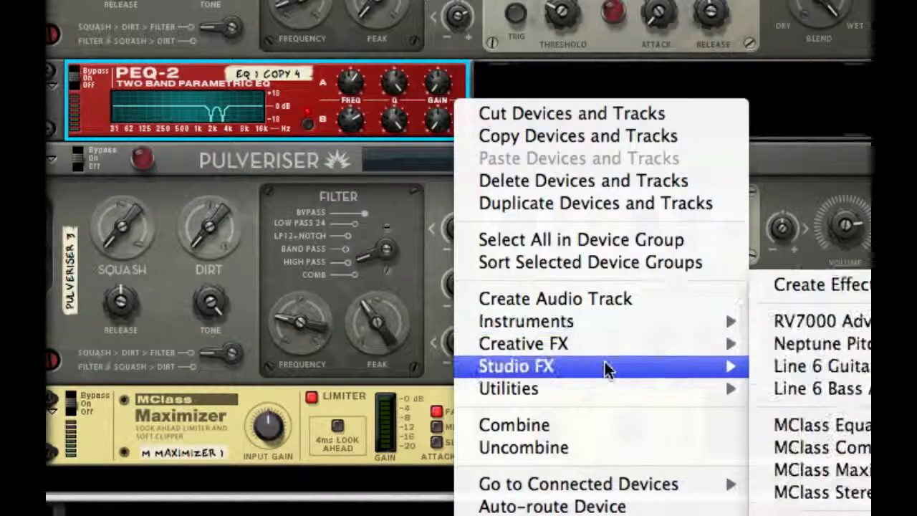
{"action": "left_click", "coordinate": [854, 424]}
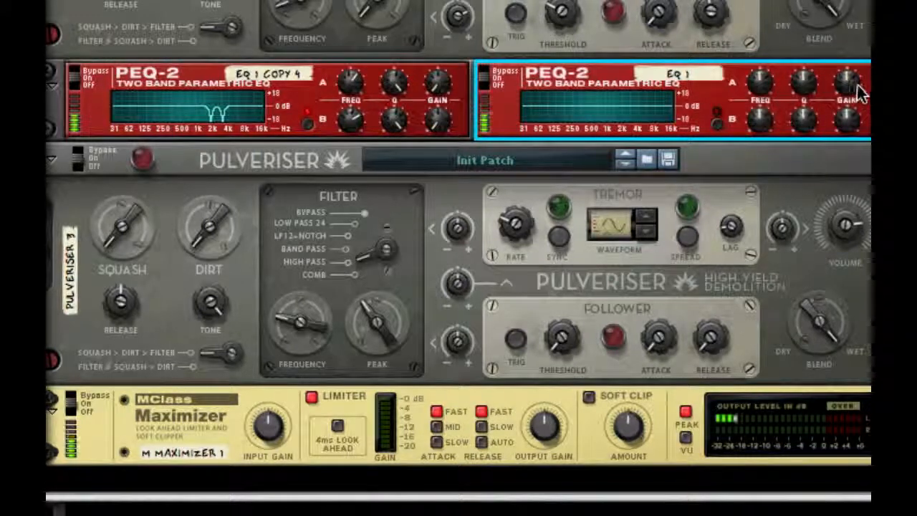
Shape band A of the new PEQ-2 into a narrow, deep cut slightly above 4 kHz
{"action": "left_click_drag", "start_coordinate": [853, 85], "coordinate": [852, 36]}
{"action": "left_click_drag", "start_coordinate": [810, 87], "coordinate": [808, 36]}
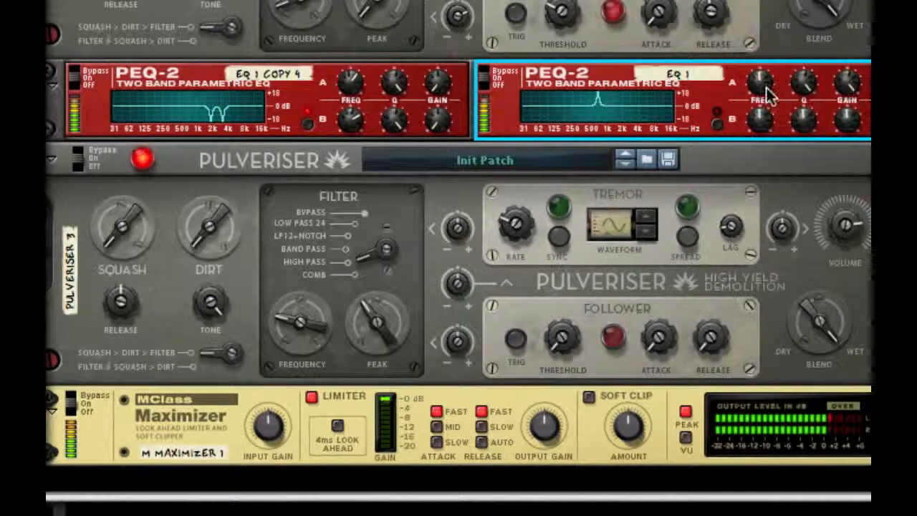
{"action": "left_click_drag", "start_coordinate": [767, 93], "coordinate": [778, 23]}
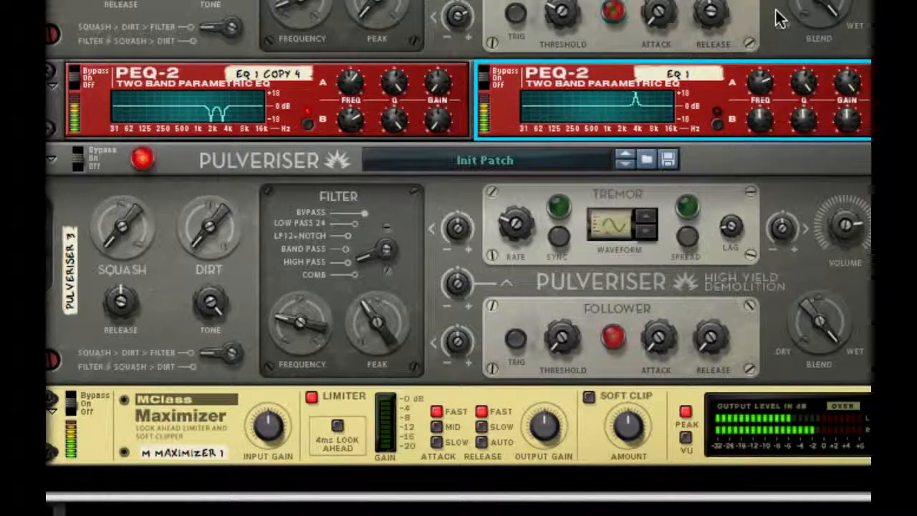
{"action": "left_click_drag", "start_coordinate": [851, 81], "coordinate": [812, 430]}
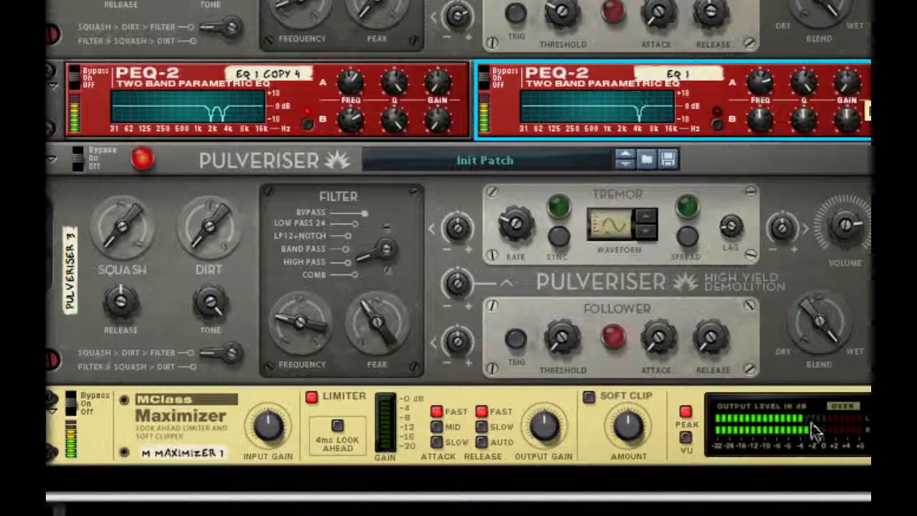
Enable band B of the new PEQ-2, make a narrow, deep cut just above band A's, and stop playback
{"action": "left_click", "coordinate": [716, 123]}
{"action": "left_click_drag", "start_coordinate": [855, 124], "coordinate": [853, 87]}
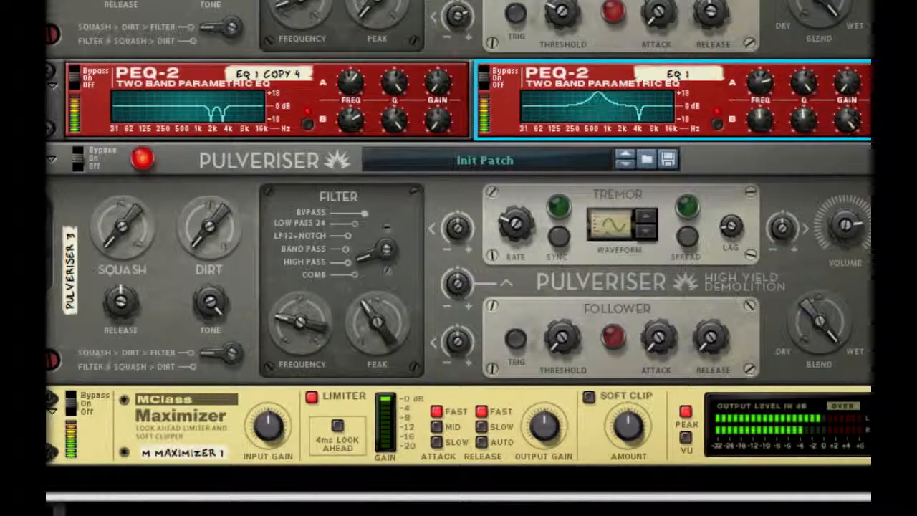
{"action": "left_click_drag", "start_coordinate": [801, 116], "coordinate": [766, 63]}
{"action": "left_click_drag", "start_coordinate": [760, 113], "coordinate": [771, 14]}
{"action": "left_click_drag", "start_coordinate": [862, 122], "coordinate": [862, 172]}
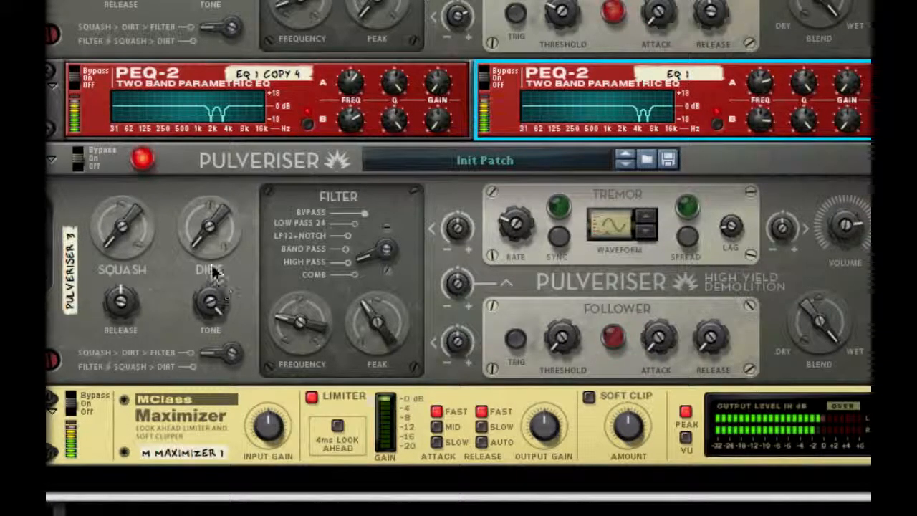
{"action": "key", "text": "space"}
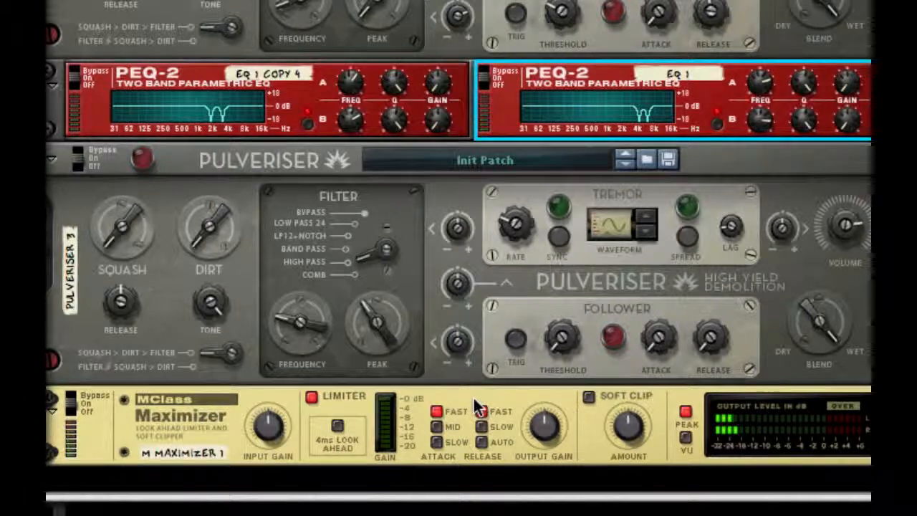
Turn off the Maximizer's limiter, set Attack to Slow and Release to Auto, and enable Soft Clip with a raised amount
{"action": "left_click", "coordinate": [310, 397]}
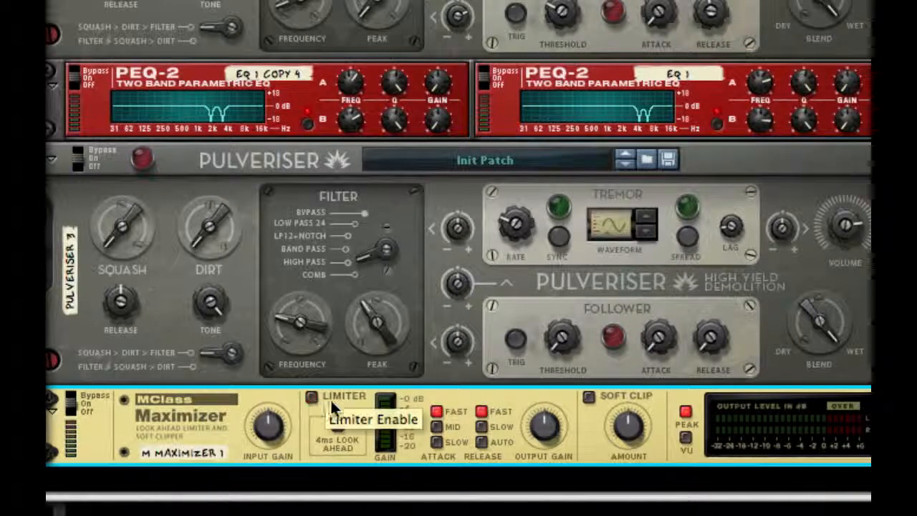
{"action": "left_click", "coordinate": [436, 442]}
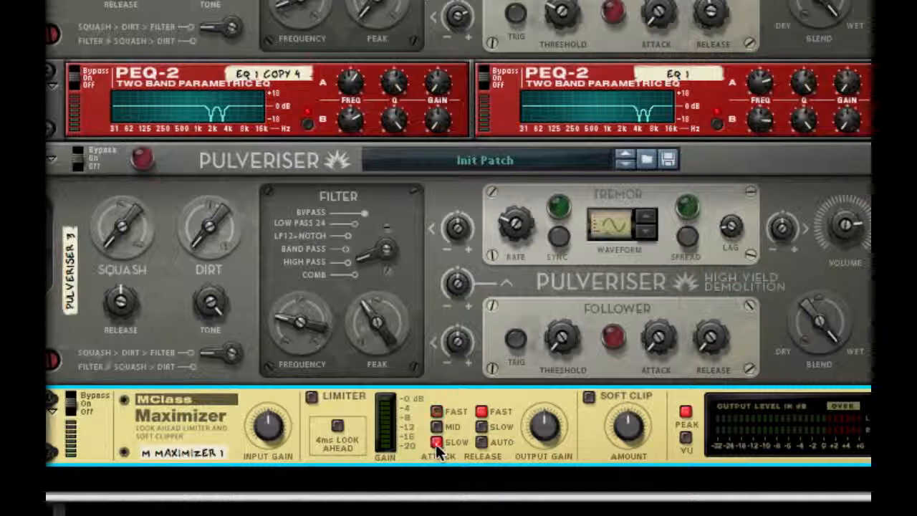
{"action": "left_click", "coordinate": [477, 440]}
{"action": "left_click", "coordinate": [589, 400]}
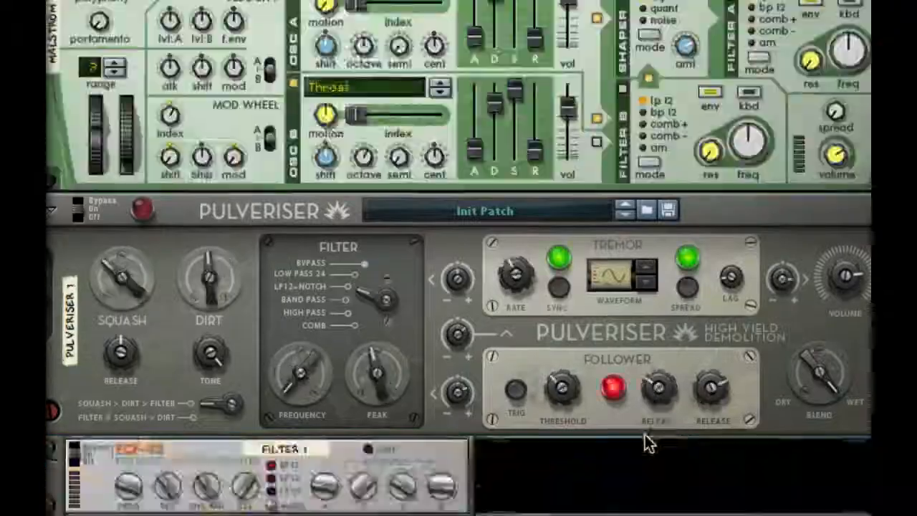
{"action": "scroll", "coordinate": [644, 435], "scroll_direction": "up", "scroll_amount": 4}
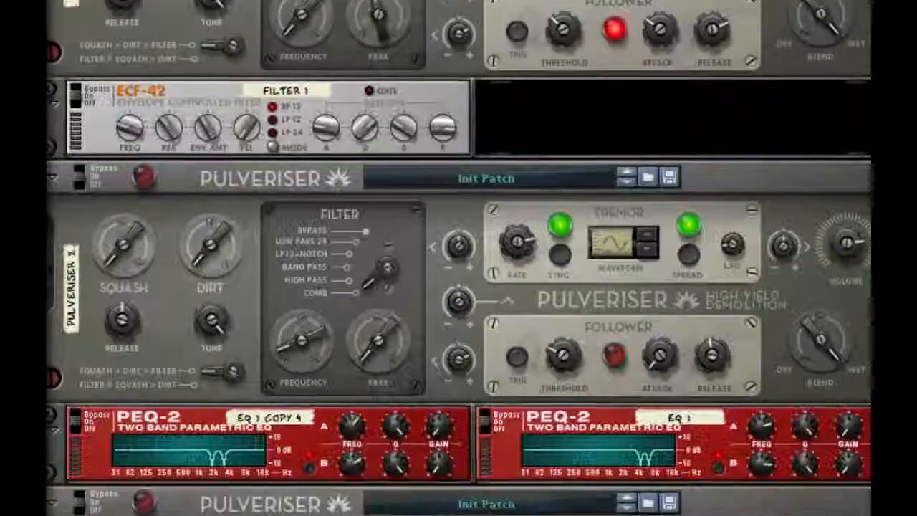
{"action": "scroll", "coordinate": [644, 435], "scroll_direction": "up", "scroll_amount": 1}
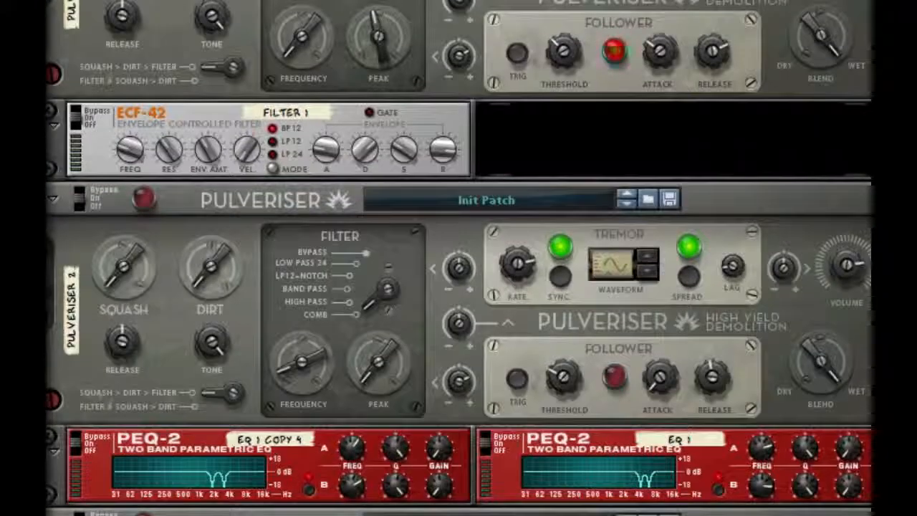